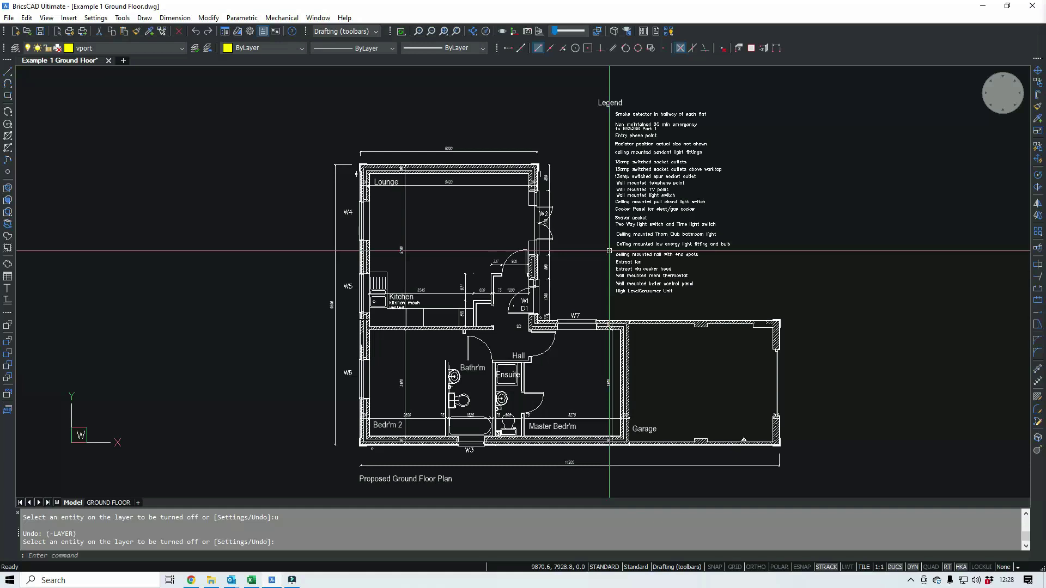
Load the LISP application FASTQUERY 0.7_1 Beta legacy.LSP
middle_drag(468, 216, 443, 185)
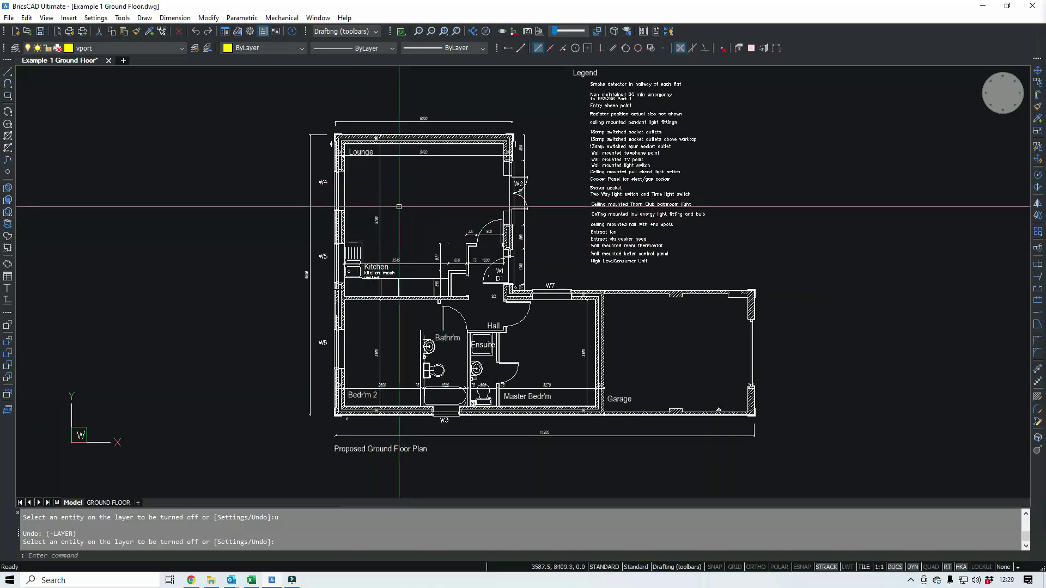
text(APPLa)
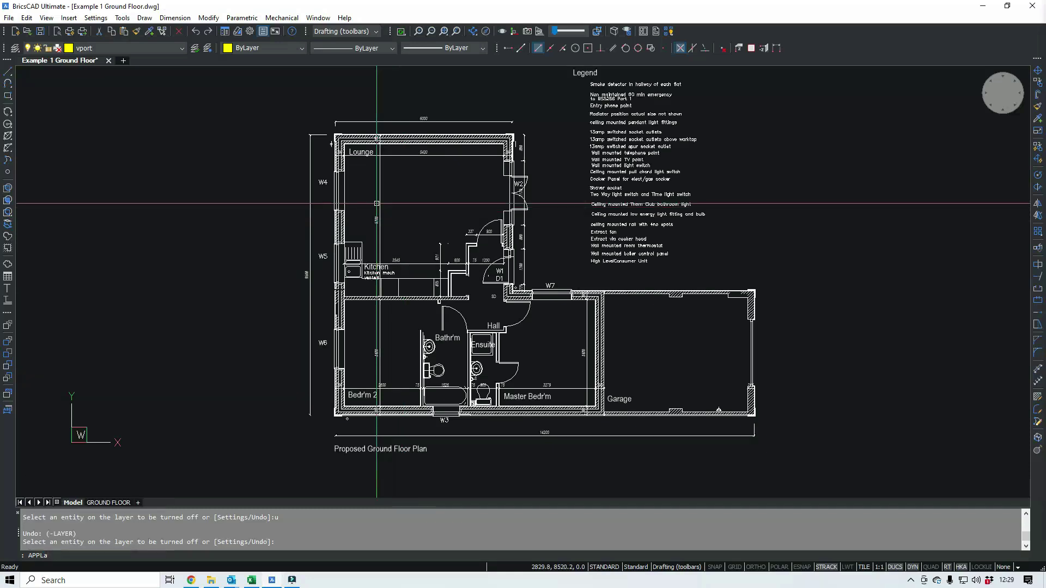
key(BackSpace)
text(O)
key(Return)
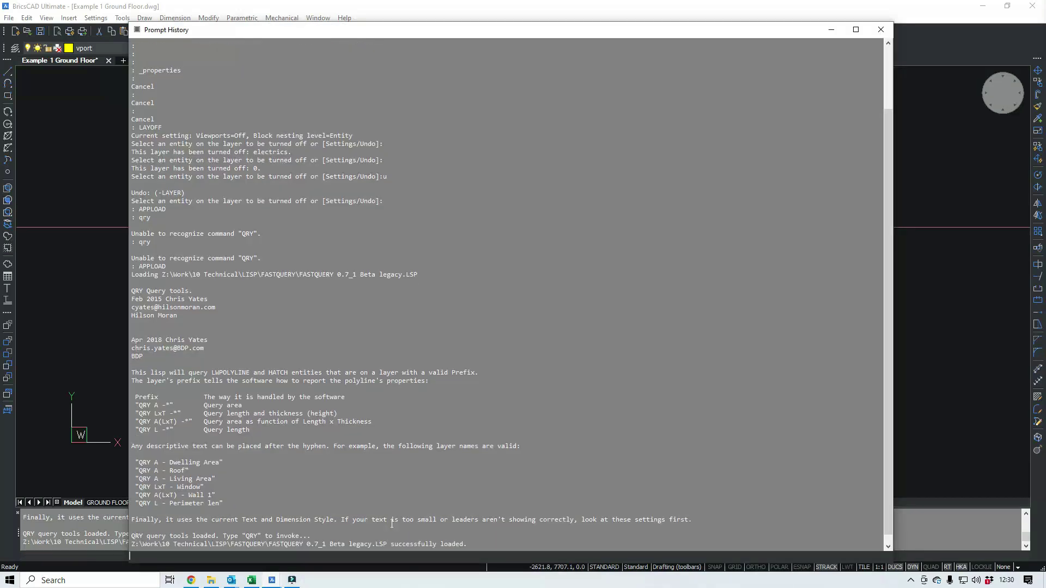
Start the QRY query tool with 1000 drawing units to the metre
text(qry)
key(Return)
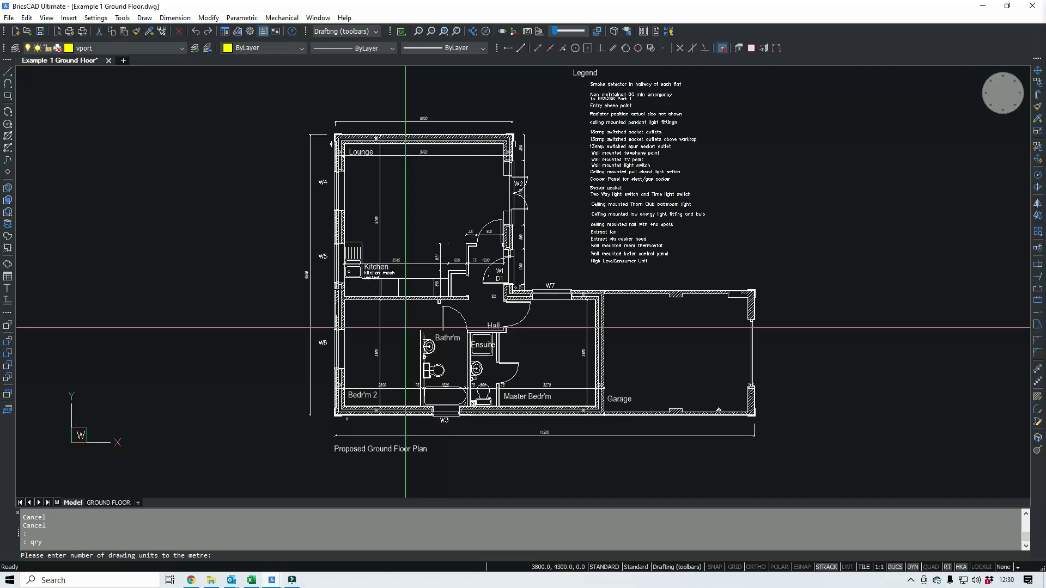
text(1000)
key(Return)
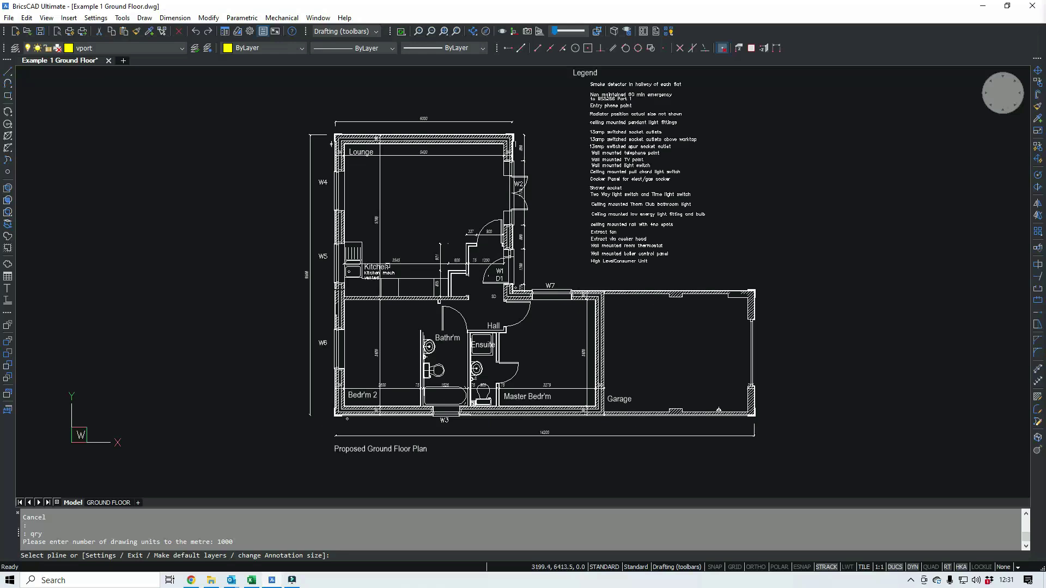
Make the default QRY layers and exit the query tool
click(170, 555)
text(m)
key(Return)
key(F2)
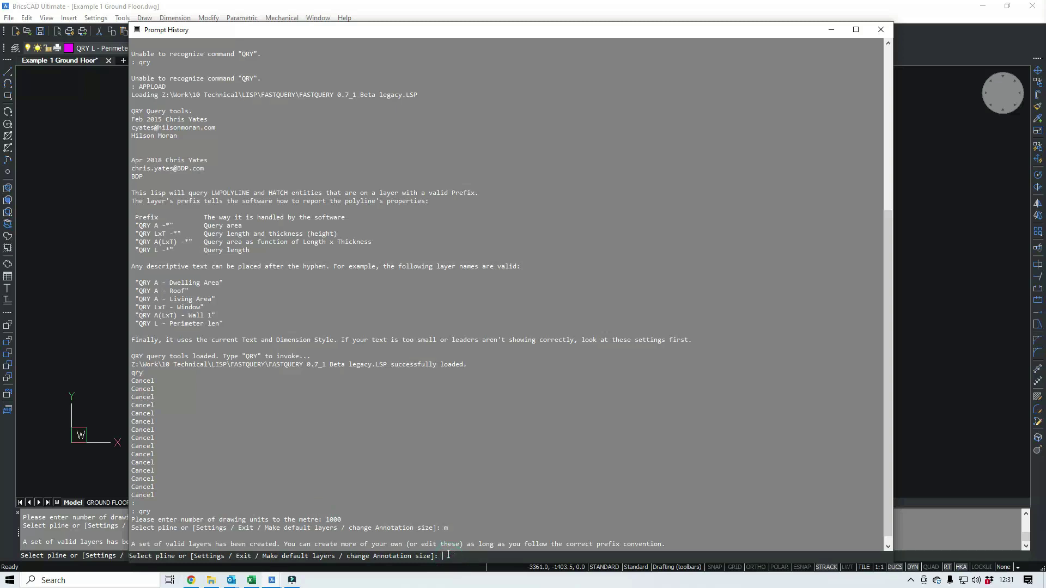
text(e)
key(Return)
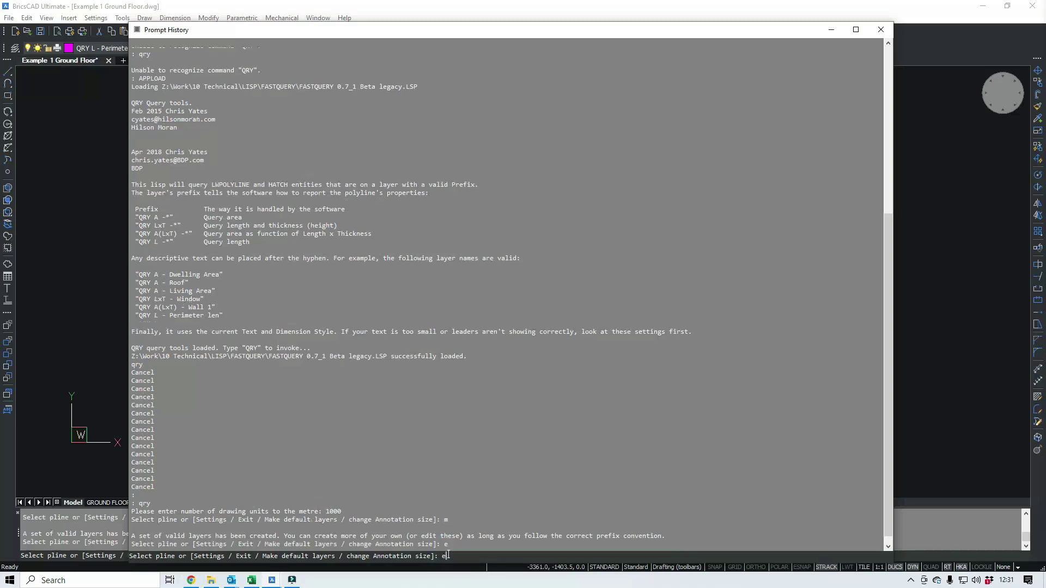
Make QRY A - Area the current layer and dock the layer list beside the drawing
text(la)
key(F2)
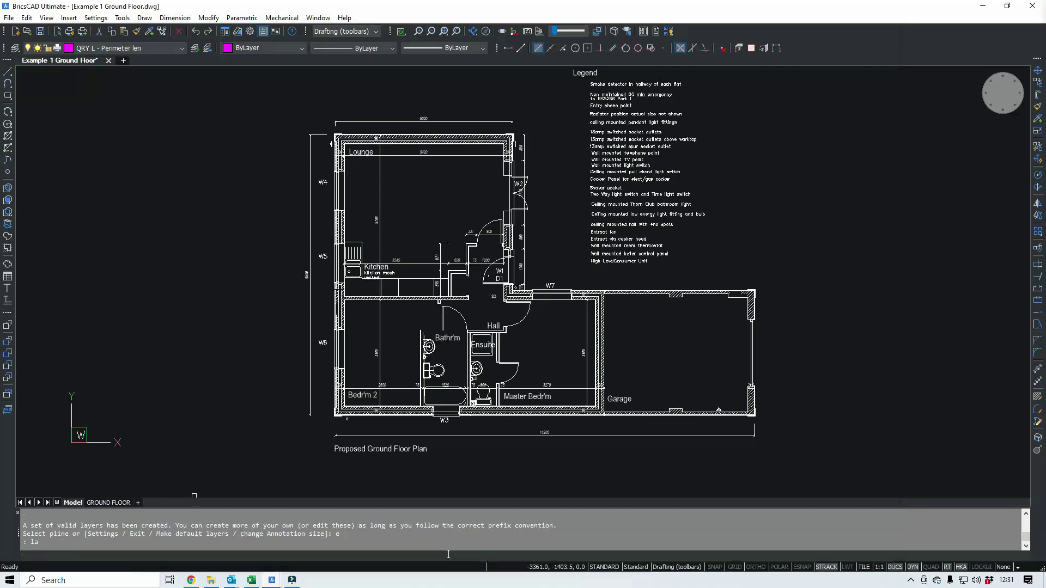
key(Return)
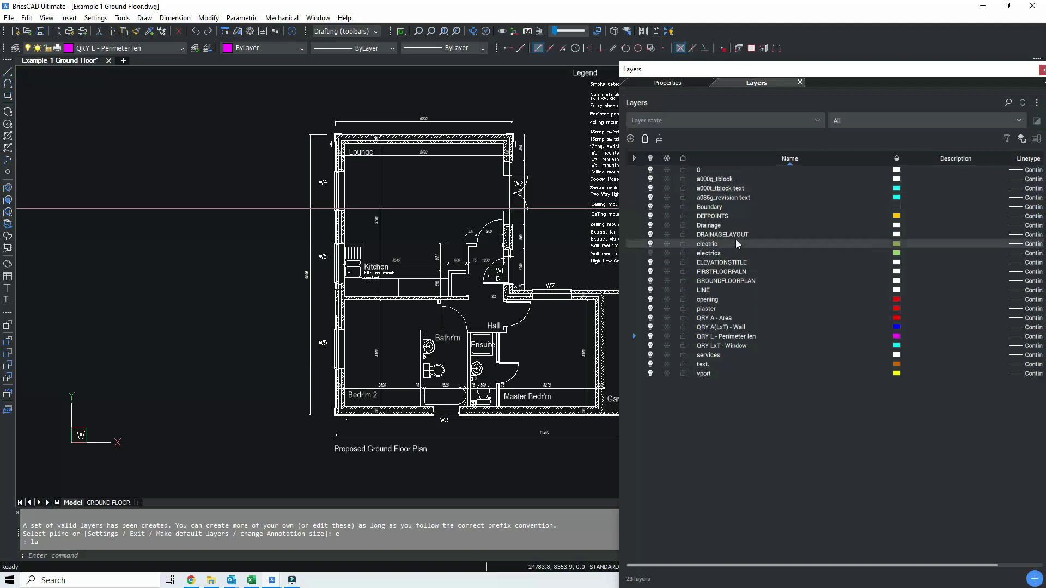
click(729, 319)
click(746, 328)
click(749, 336)
click(747, 319)
click(747, 320)
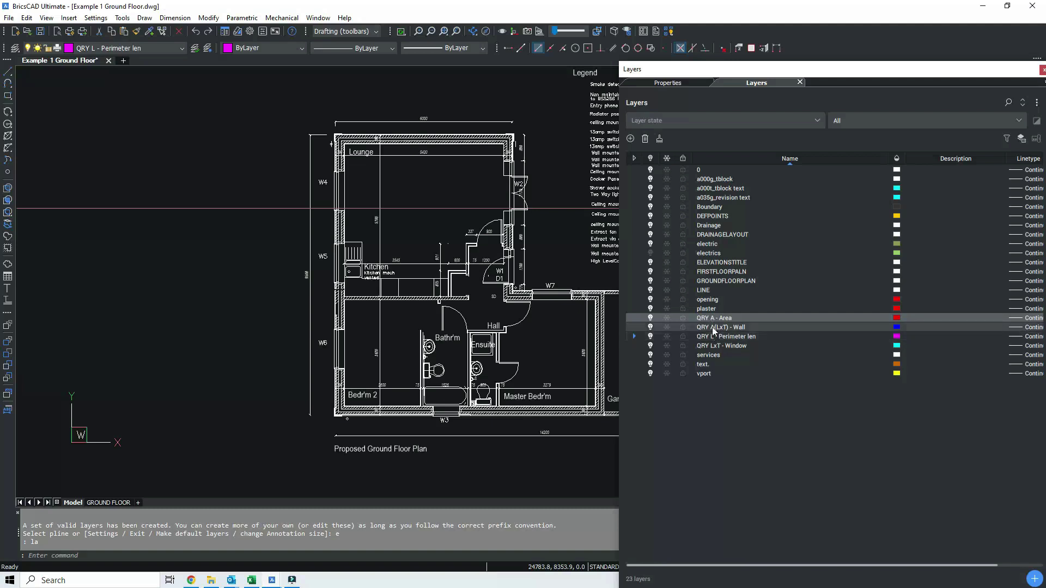
click(634, 318)
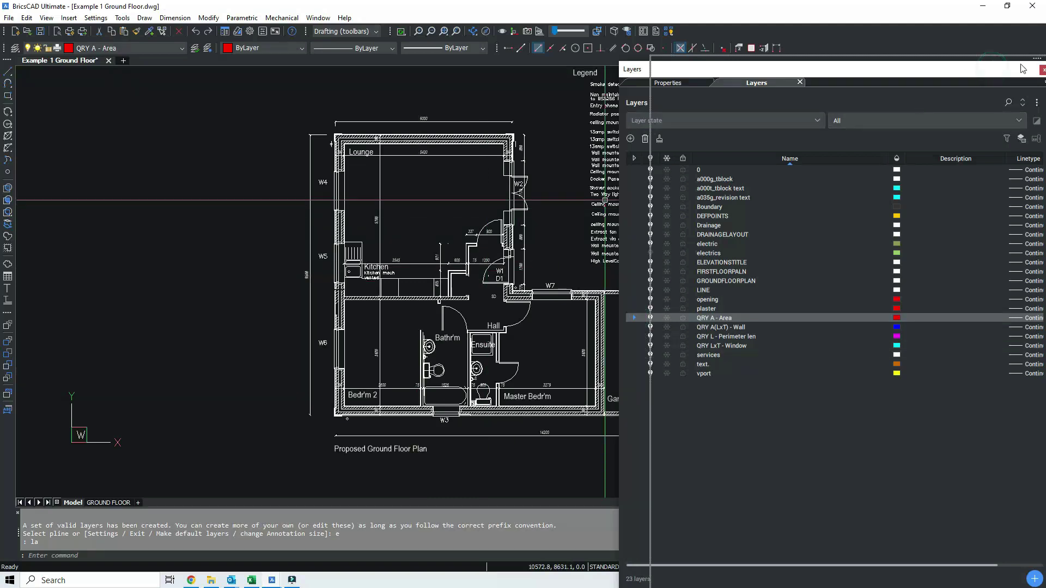
drag(1034, 75, 1038, 76)
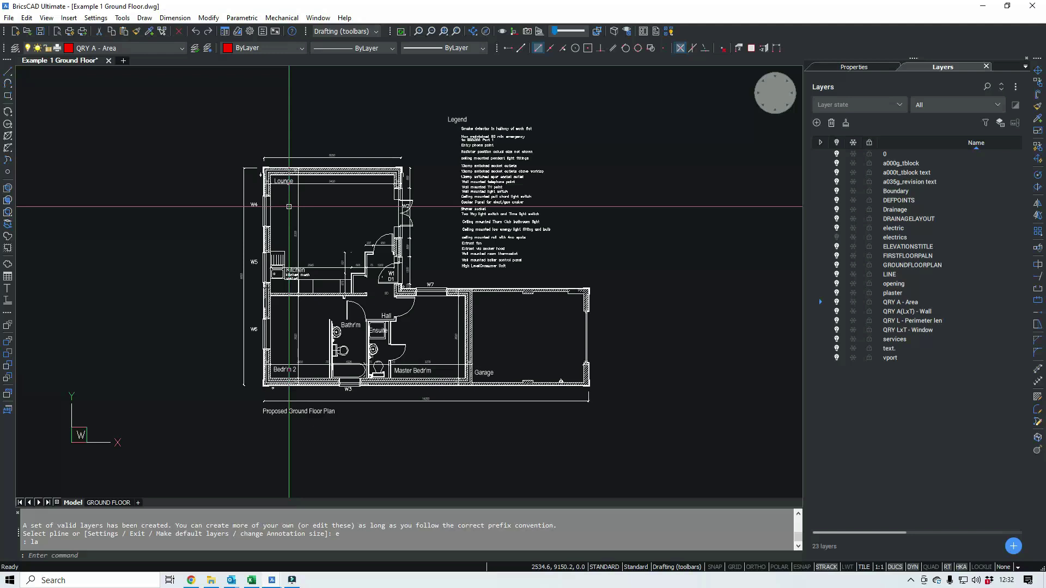
With entity snaps on, start a polyline along the inner face of the lounge's upper wall, from corner to corner
text(pl)
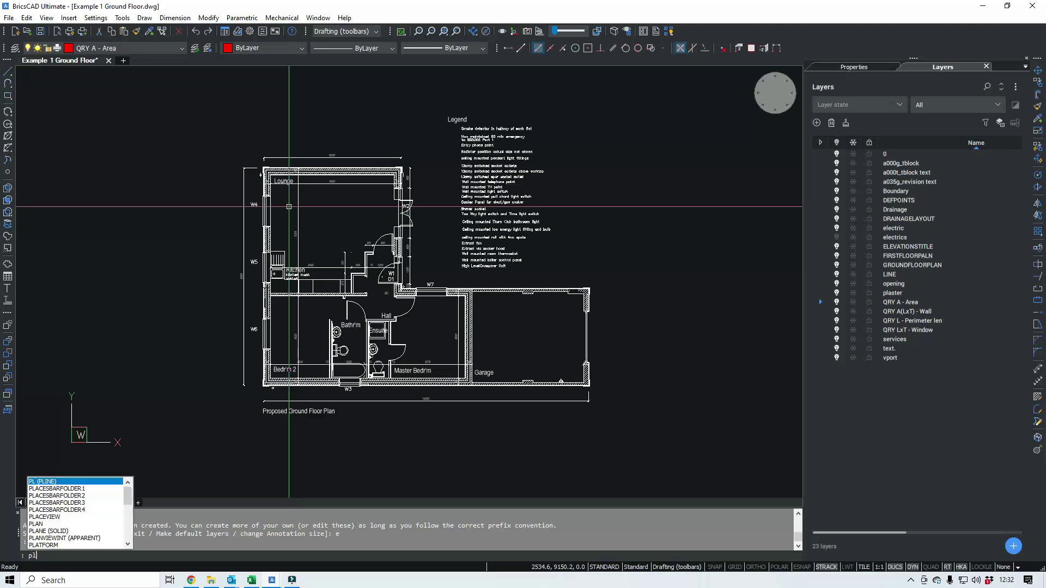
key(Return)
scroll(271, 175, up, 5)
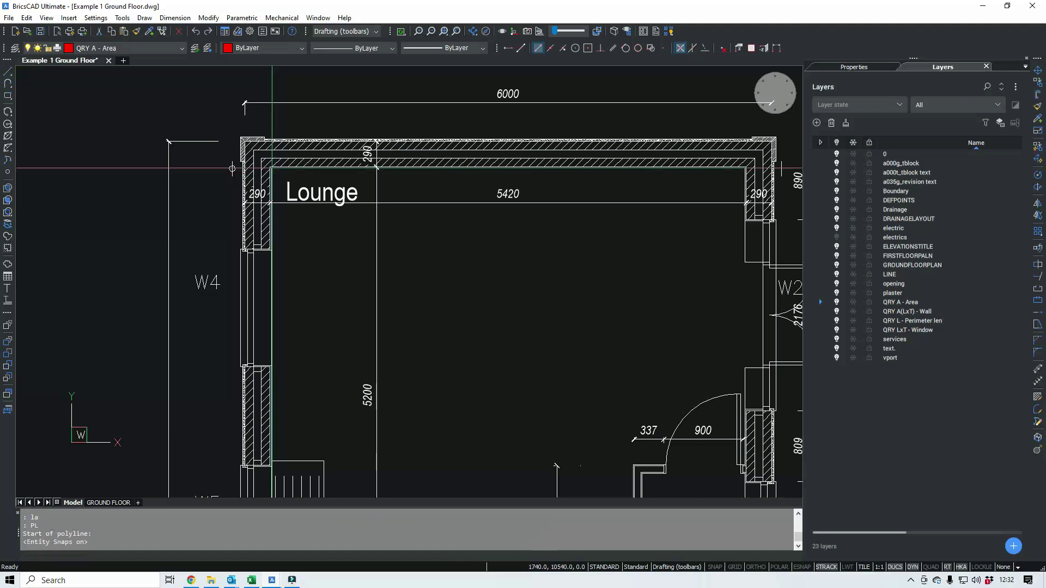
key(F3)
click(271, 168)
click(745, 168)
scroll(745, 180, down, 4)
scroll(730, 380, up, 2)
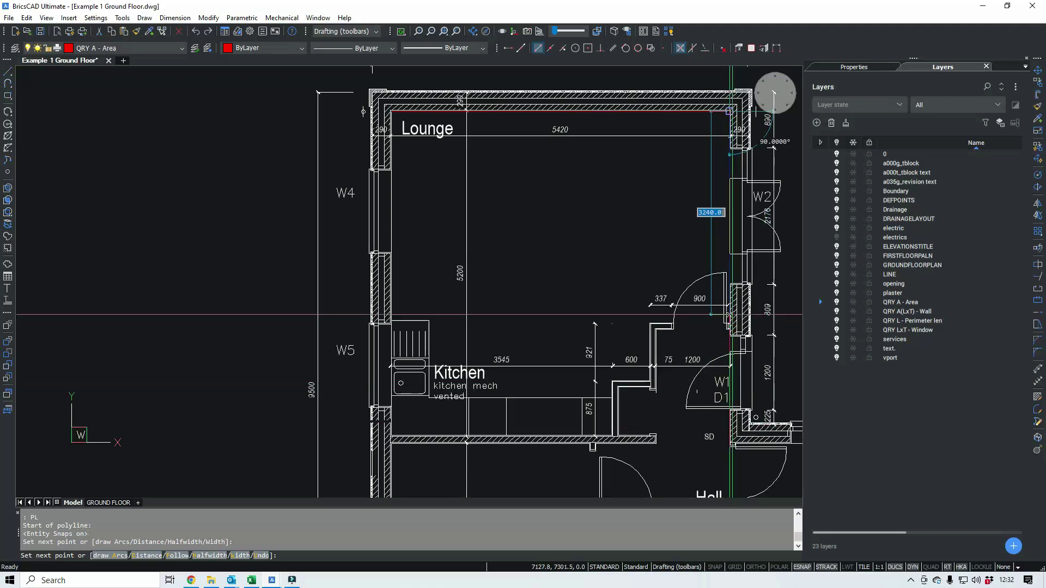
click(730, 325)
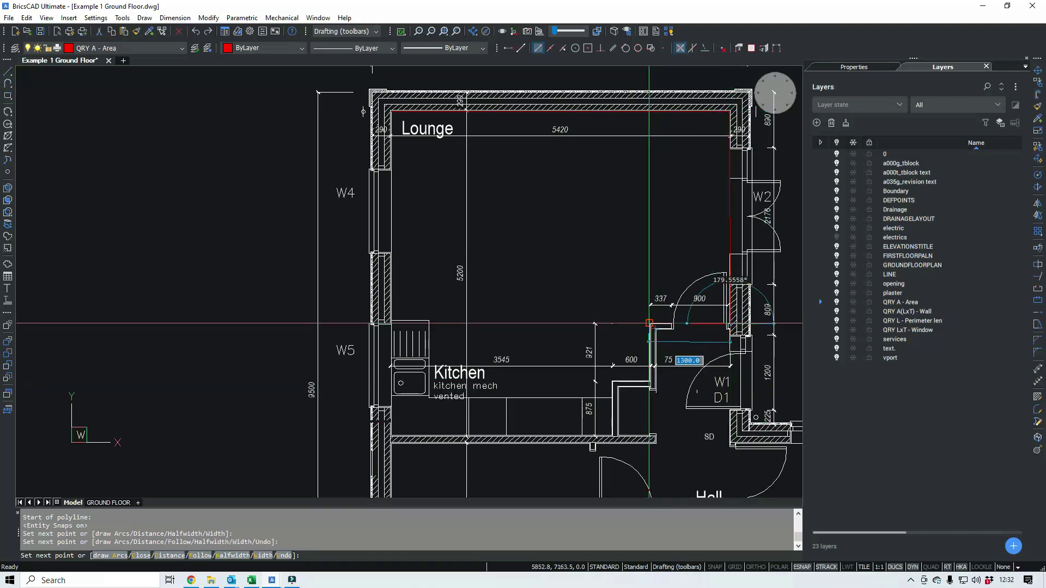
click(650, 325)
scroll(674, 323, down, 5)
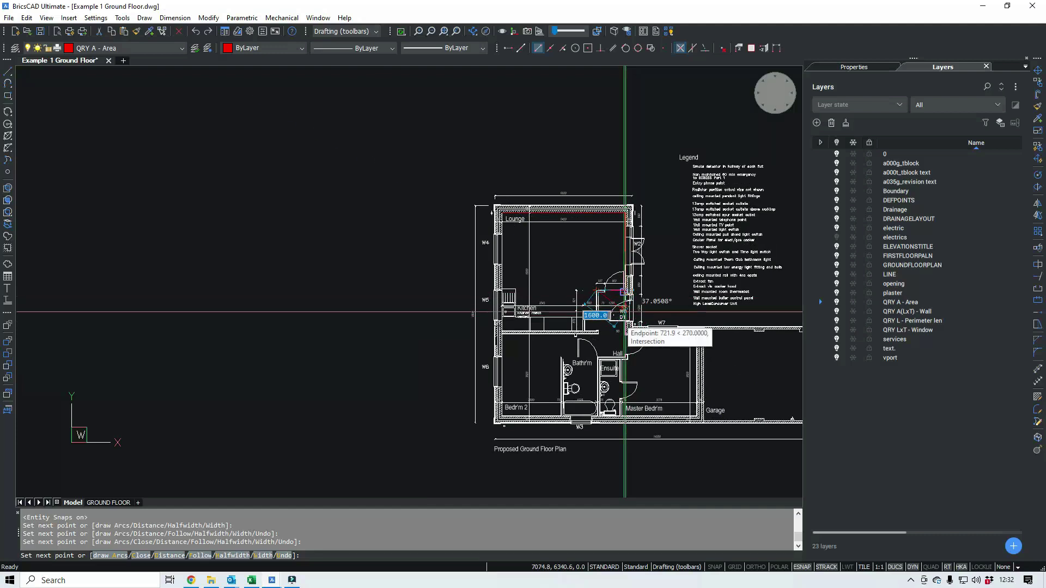
text(u)
key(Return)
text(uu)
key(Return)
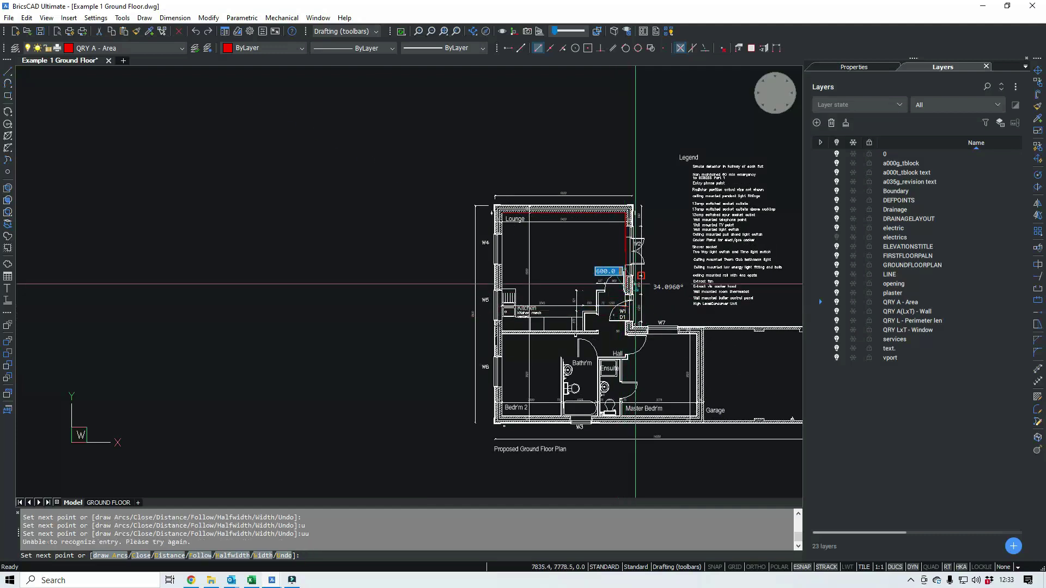
text(u)
key(Return)
Continue the polyline along the inner faces of the external walls past the hall, Master Bedr'm and Bedr'm 2, and close it
scroll(623, 336, up, 5)
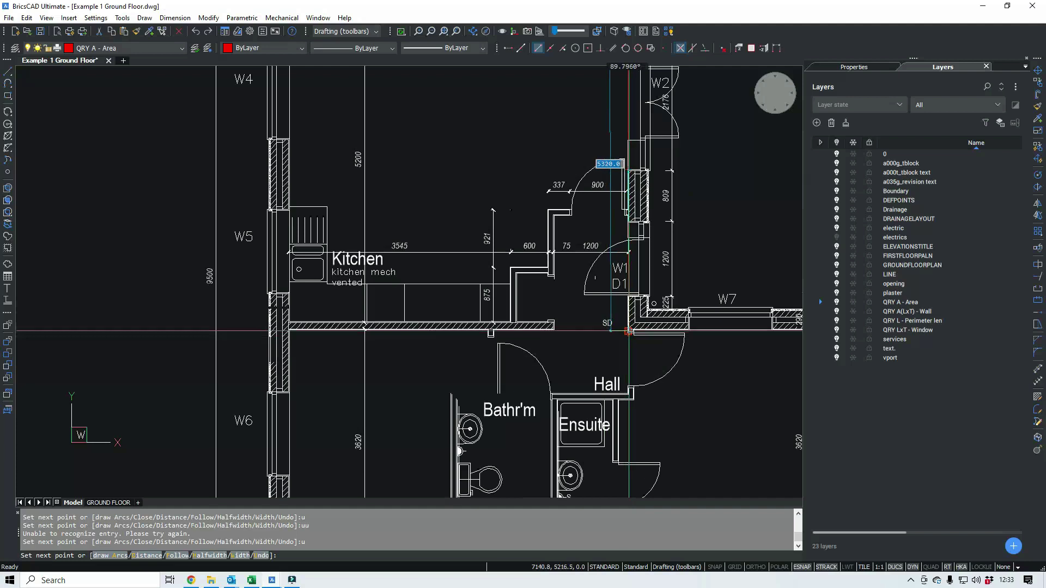
click(629, 330)
scroll(629, 330, down, 4)
scroll(632, 316, up, 3)
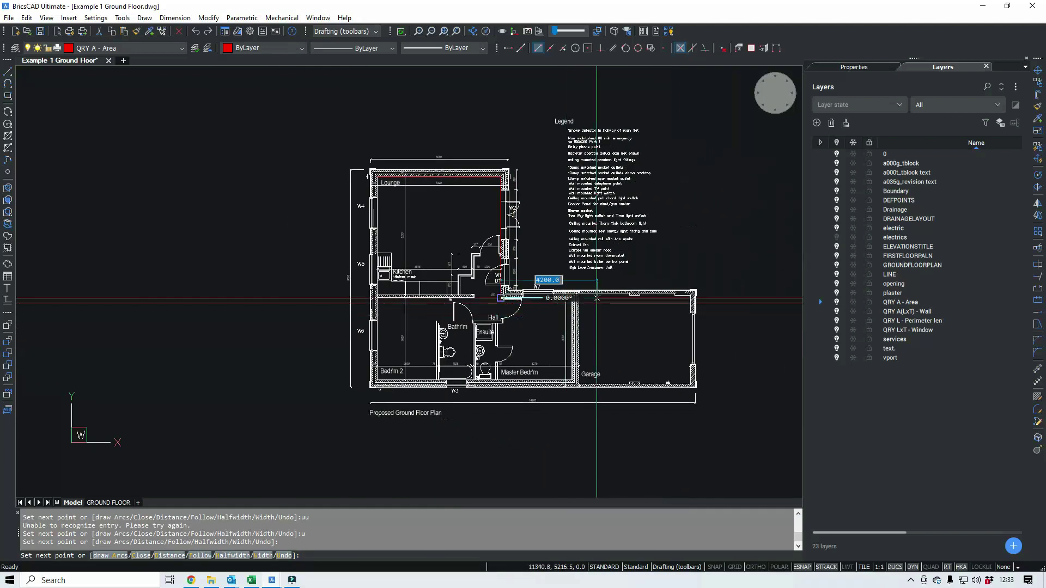
click(569, 287)
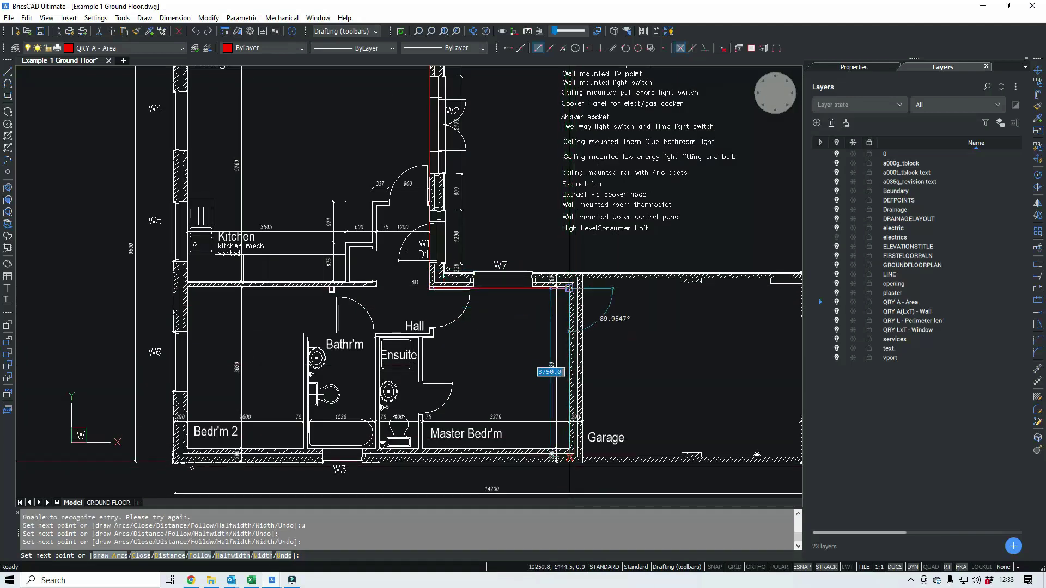
click(568, 448)
click(187, 448)
scroll(227, 359, down, 3)
middle_drag(267, 320, 368, 298)
text(c)
key(Return)
Add a layer named QRY A - Living and make it current
scroll(368, 299, up, 5)
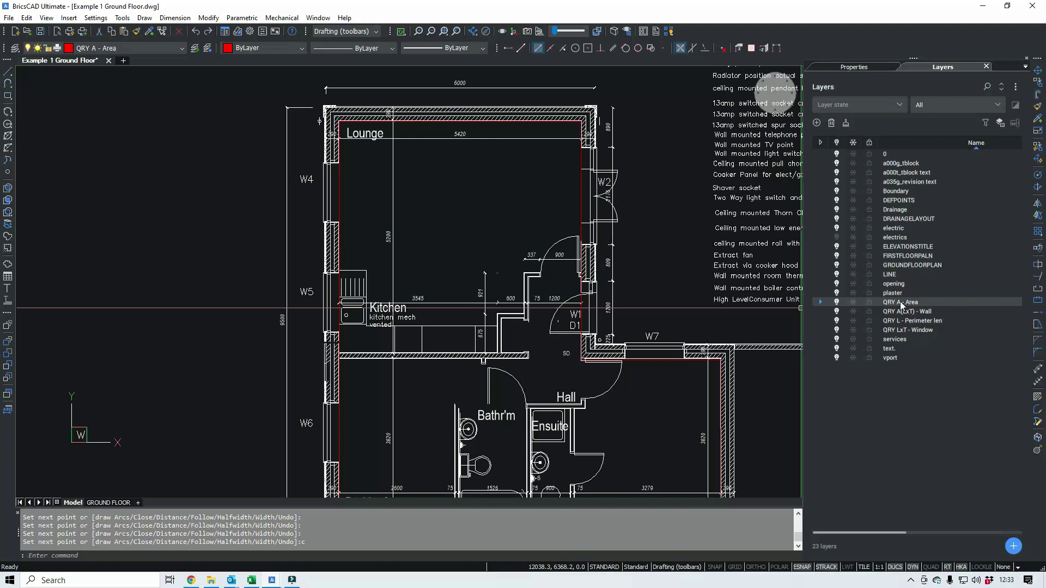
click(817, 123)
text(QRY A - Living)
key(Return)
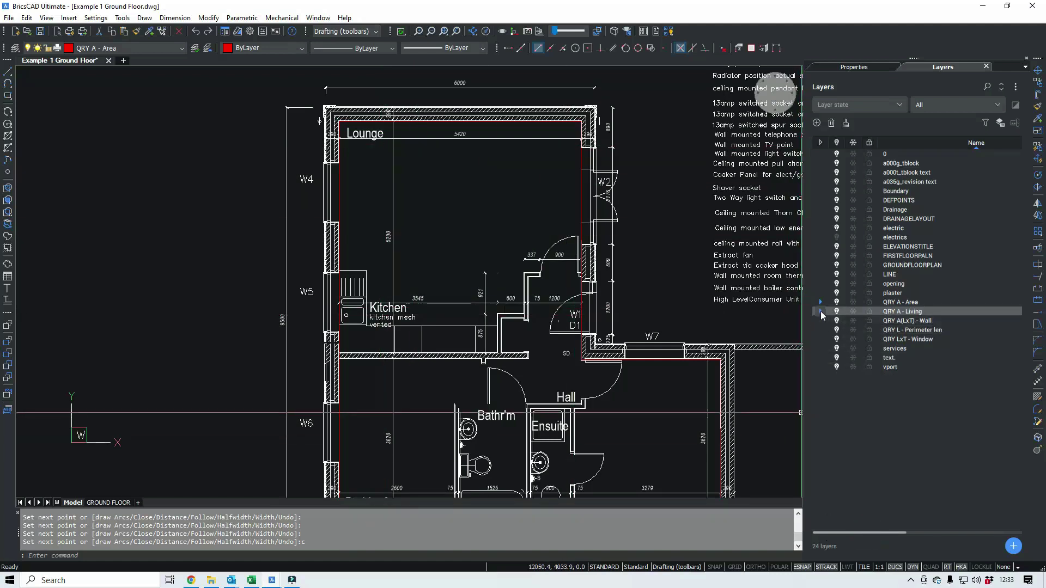
click(822, 312)
Draw a closed polyline around the lounge and kitchen, following the inner wall faces and the stepped partition beside the entrance
text(pl)
key(Return)
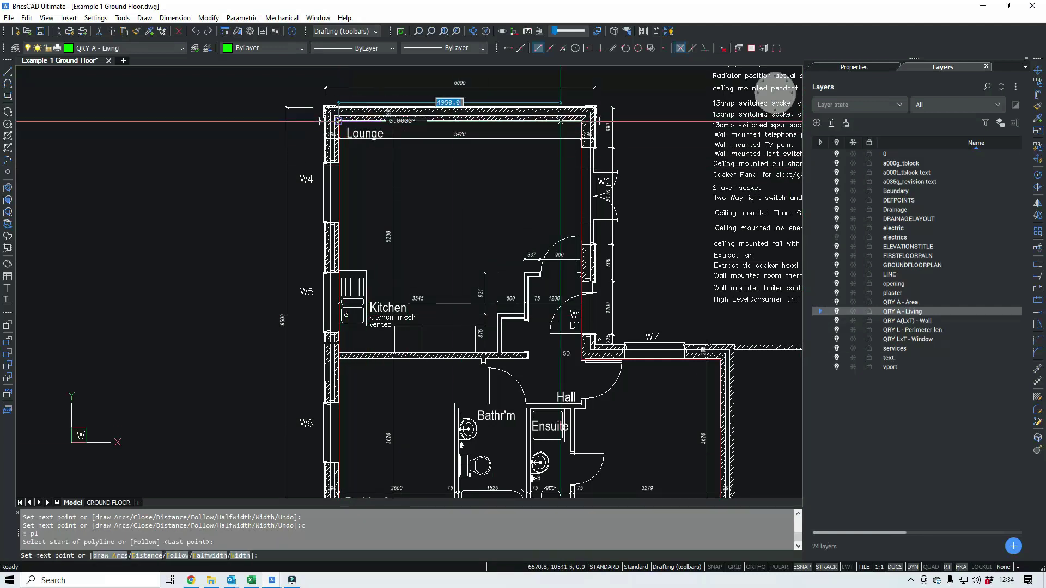
click(580, 119)
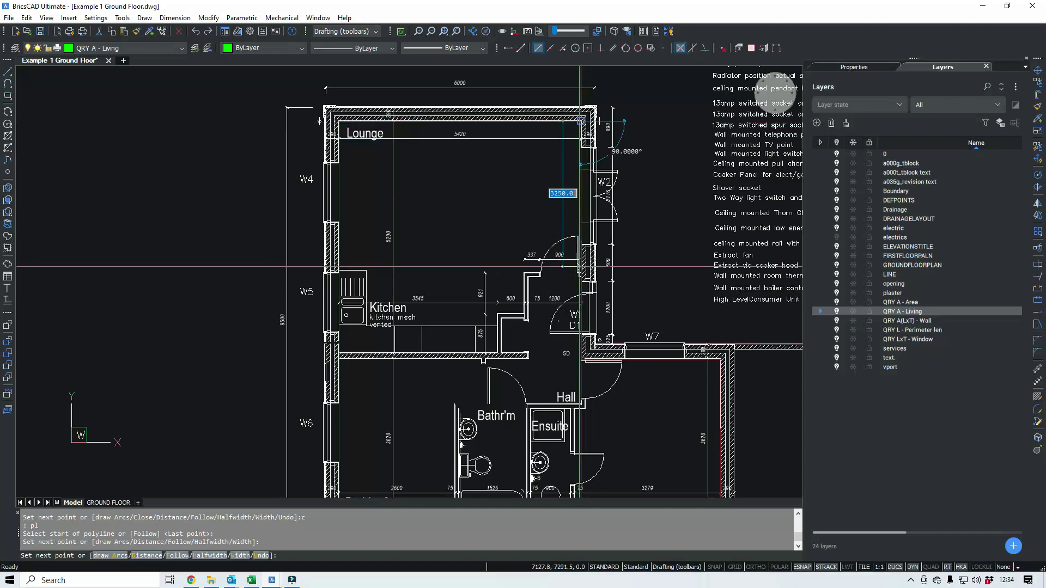
click(564, 273)
click(524, 273)
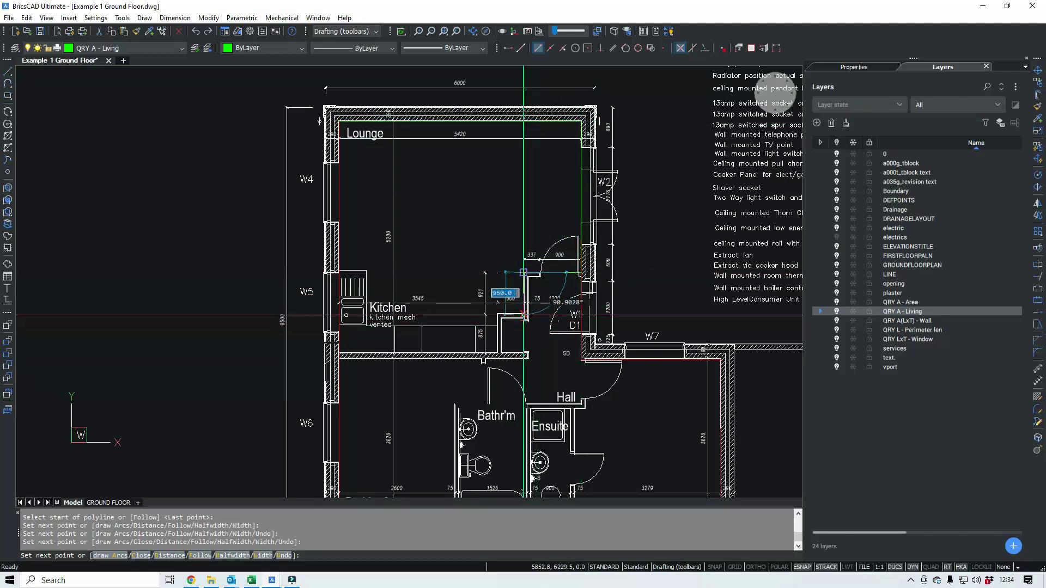
click(524, 315)
click(499, 315)
click(499, 354)
click(338, 354)
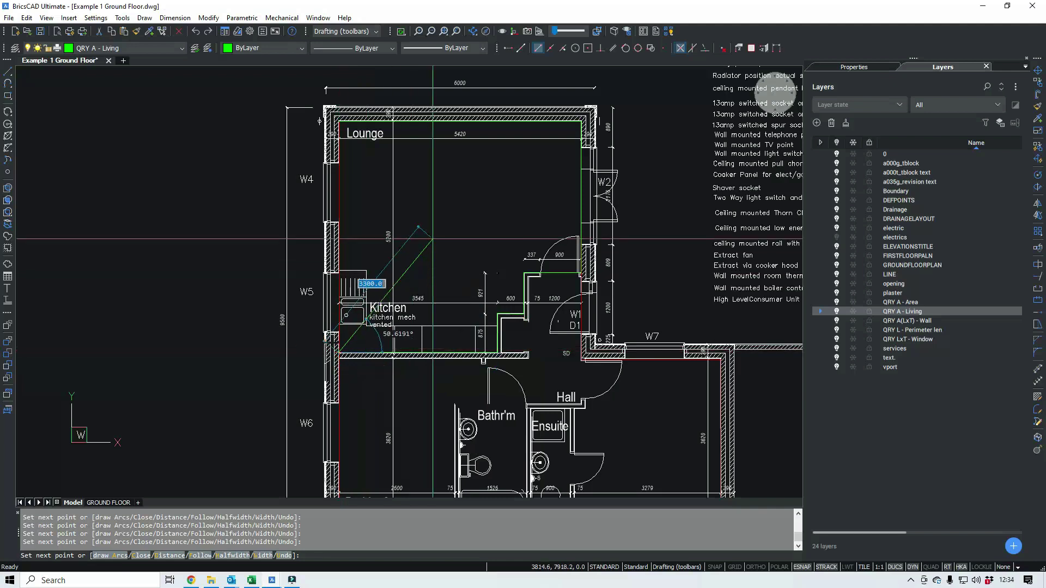
text(c)
key(Return)
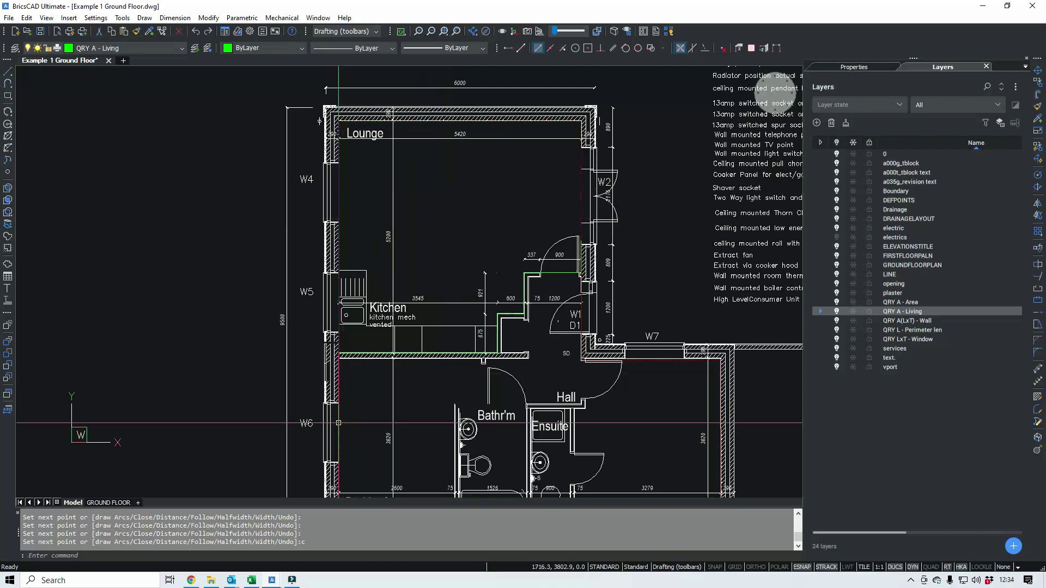
Make QRY A(LxT) - Wall the current layer
mouse_move(342, 421)
middle_drag(479, 318, 463, 235)
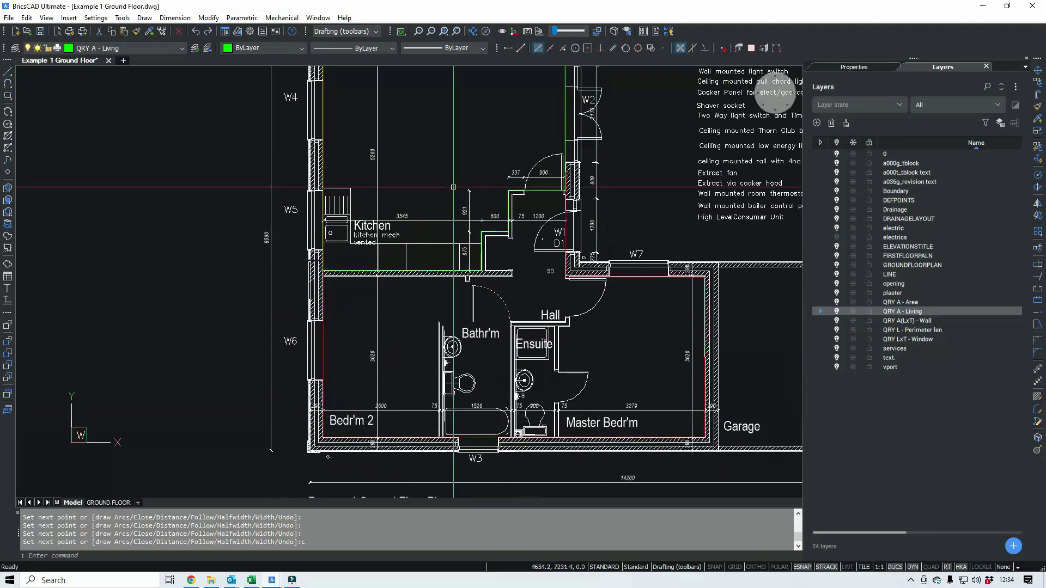
scroll(463, 235, down, 2)
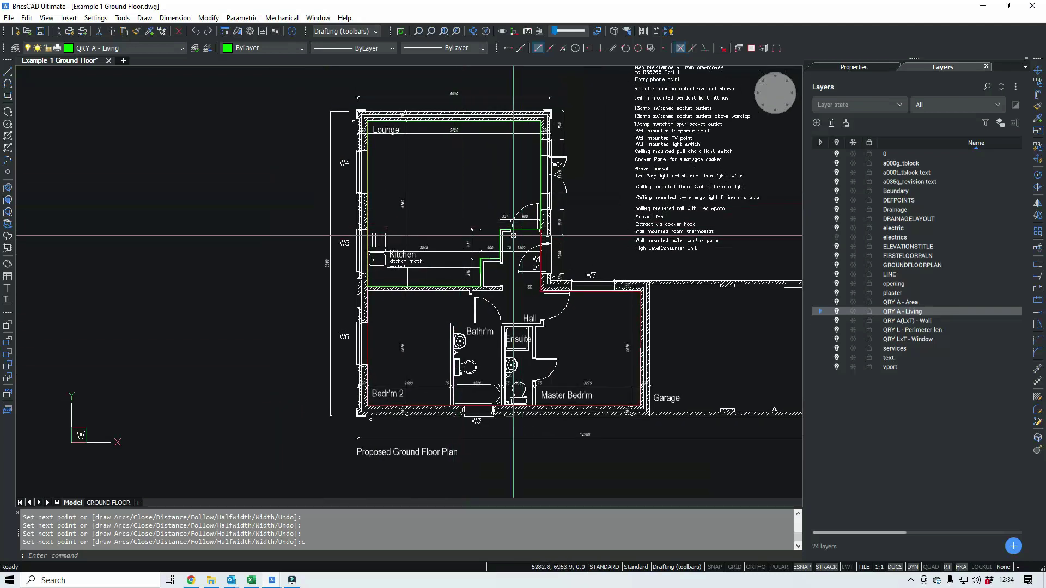
double_click(819, 321)
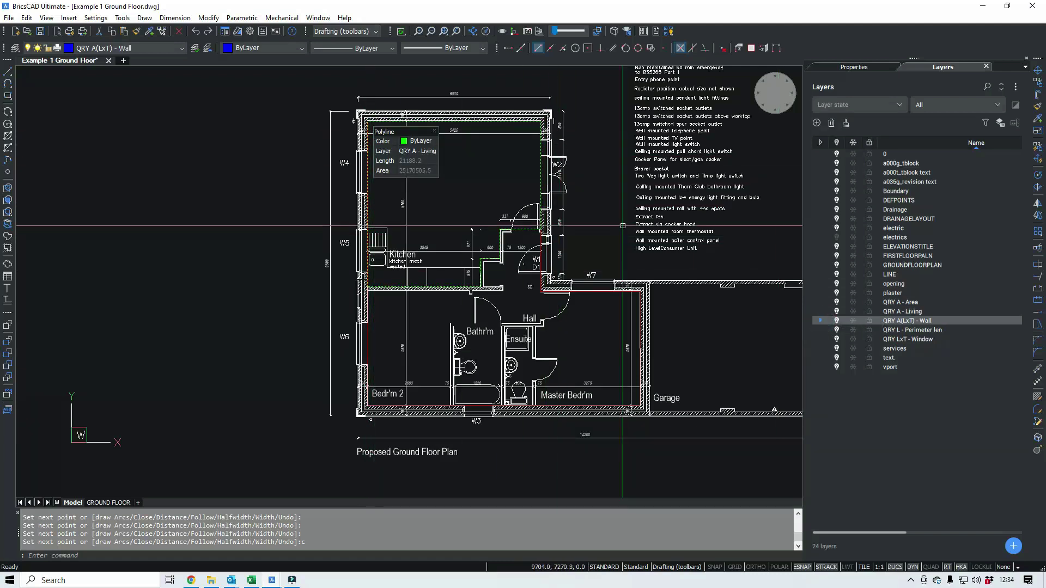
Copy the red dwelling outline polyline and paste it into the empty space beside the floor plan, on the W4–W6 side
click(594, 295)
middle_drag(594, 230, 555, 223)
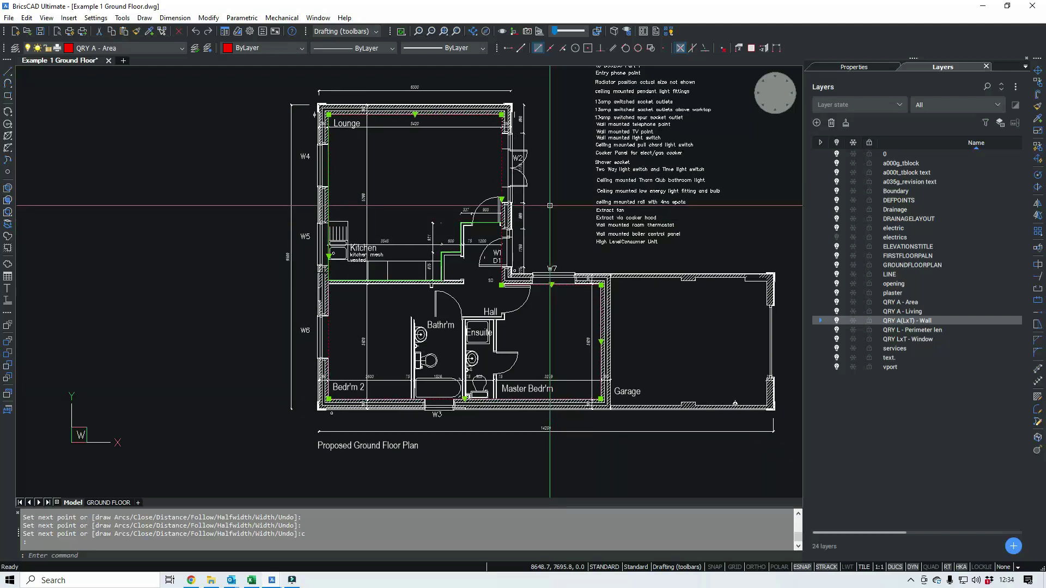
key(ctrl+c)
key(ctrl+v)
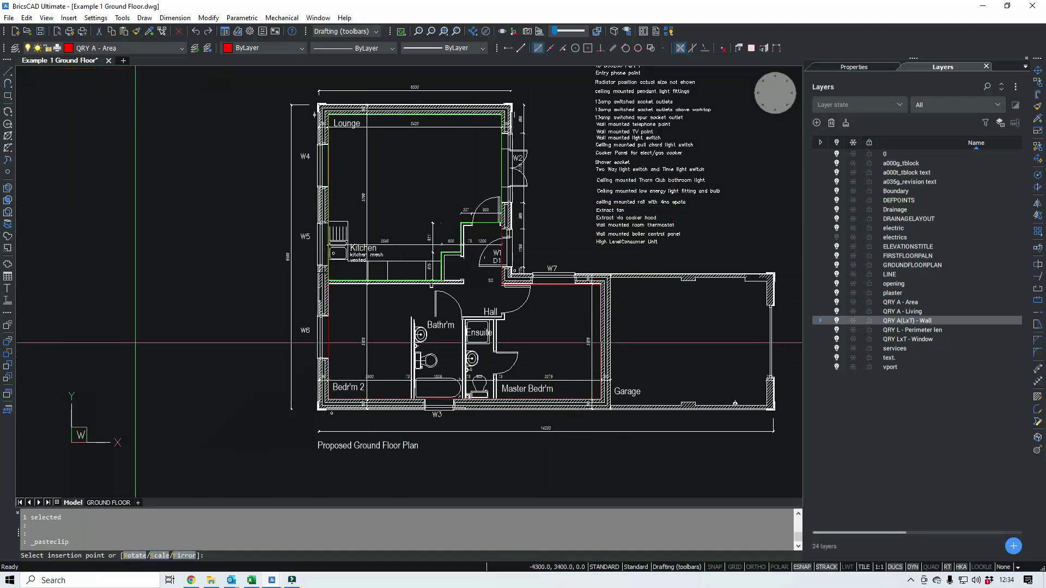
middle_drag(141, 350, 287, 349)
click(124, 392)
Give the copied outline polyline beside the plan a thickness of 2500
click(160, 363)
click(120, 425)
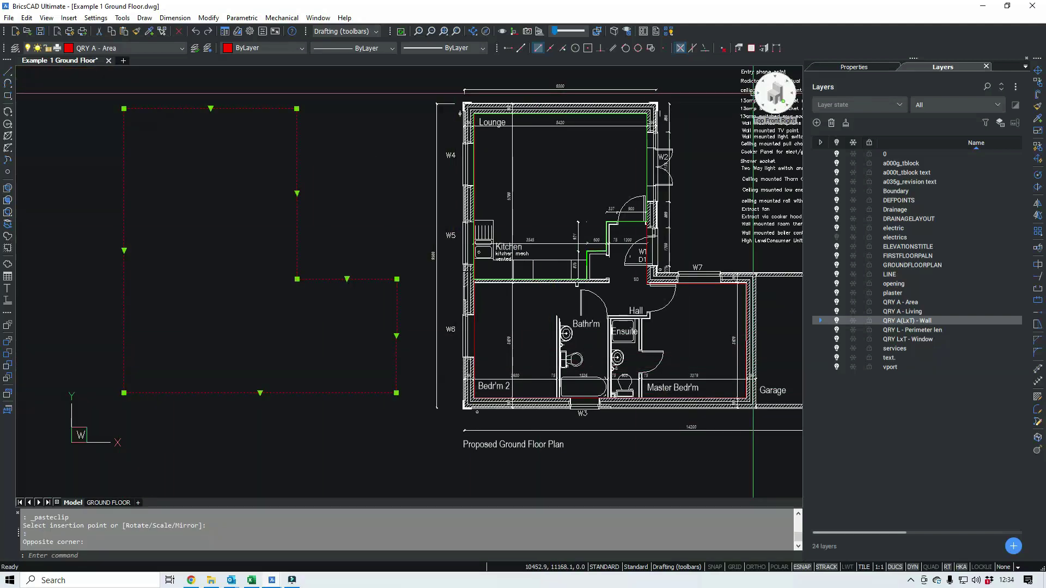
click(782, 99)
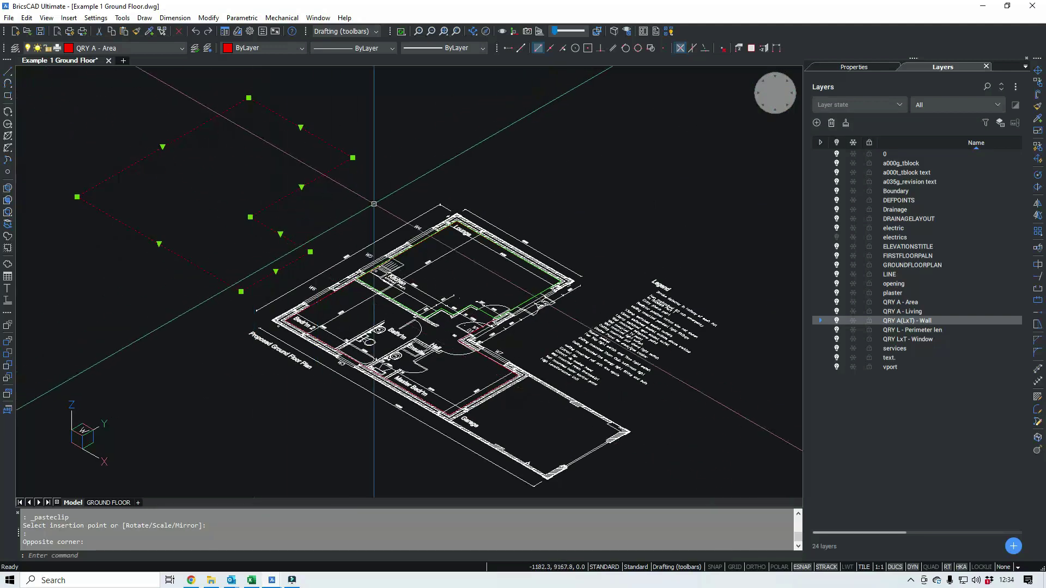
key(ctrl+1)
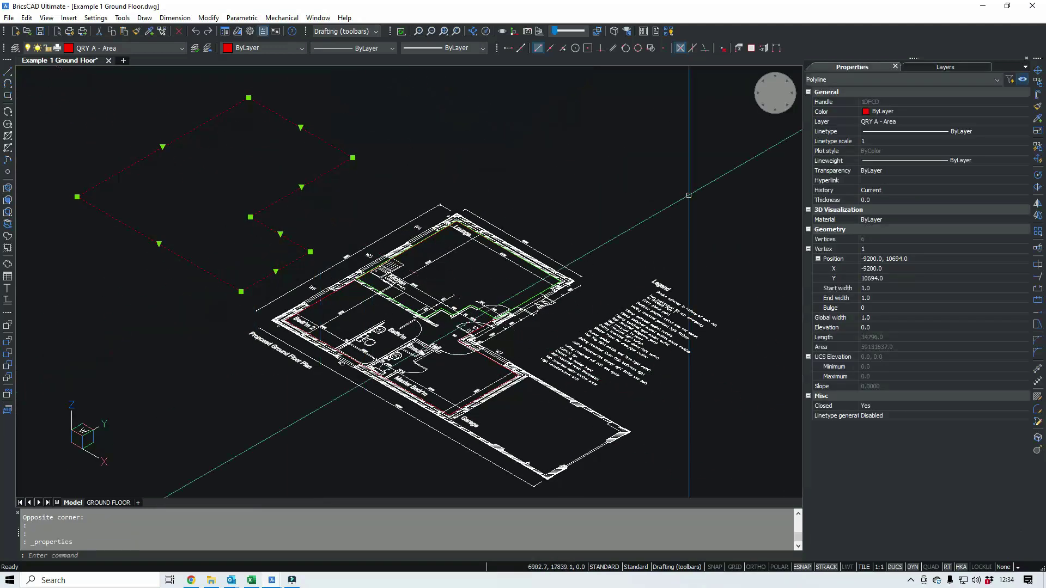
click(897, 201)
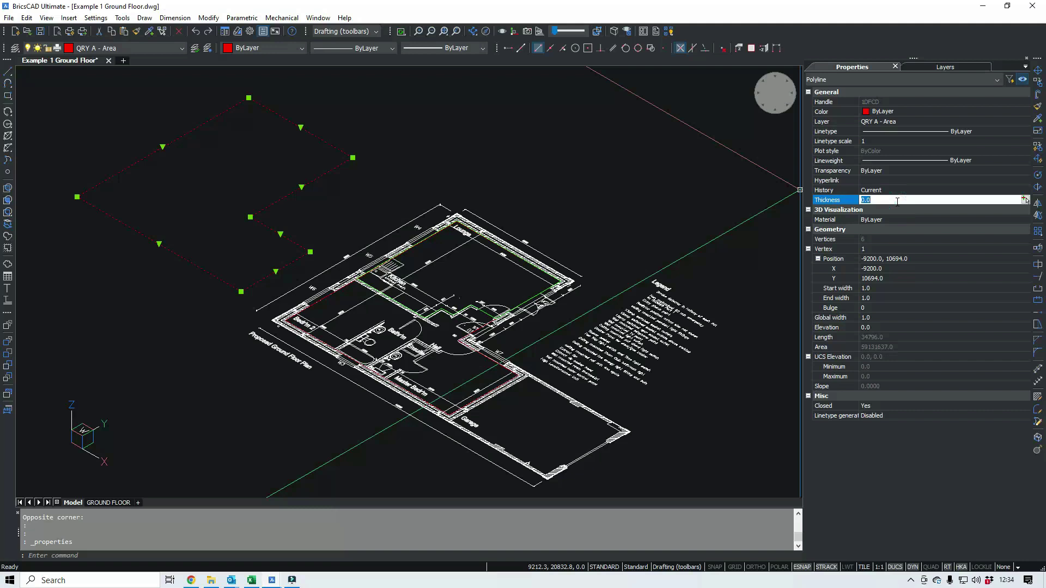
key(Return)
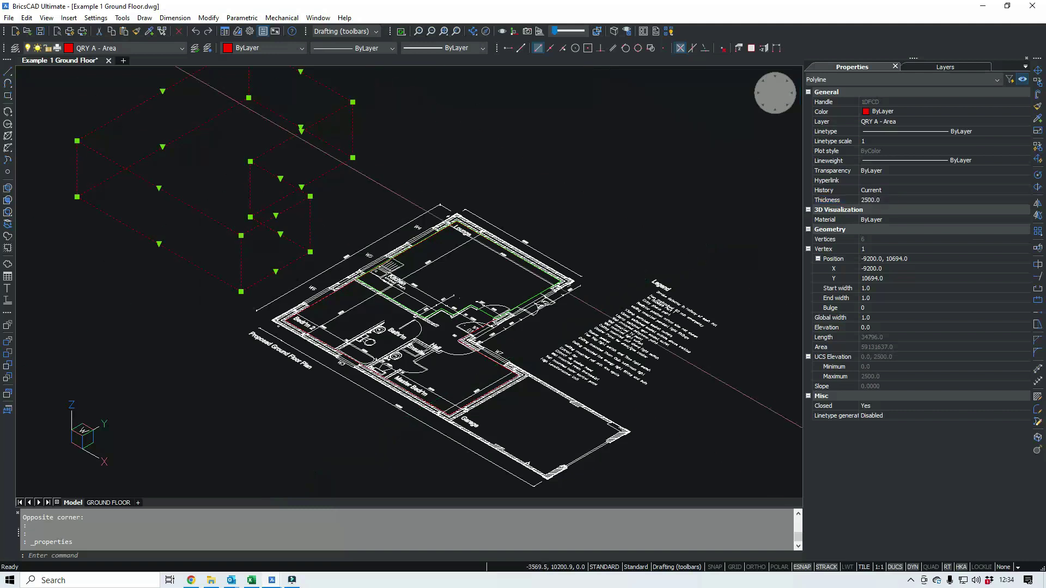
Restore the plan view and assign the copied outline polyline to the QRY A(LxT) - Wall layer
scroll(410, 197, up, 3)
scroll(410, 197, down, 2)
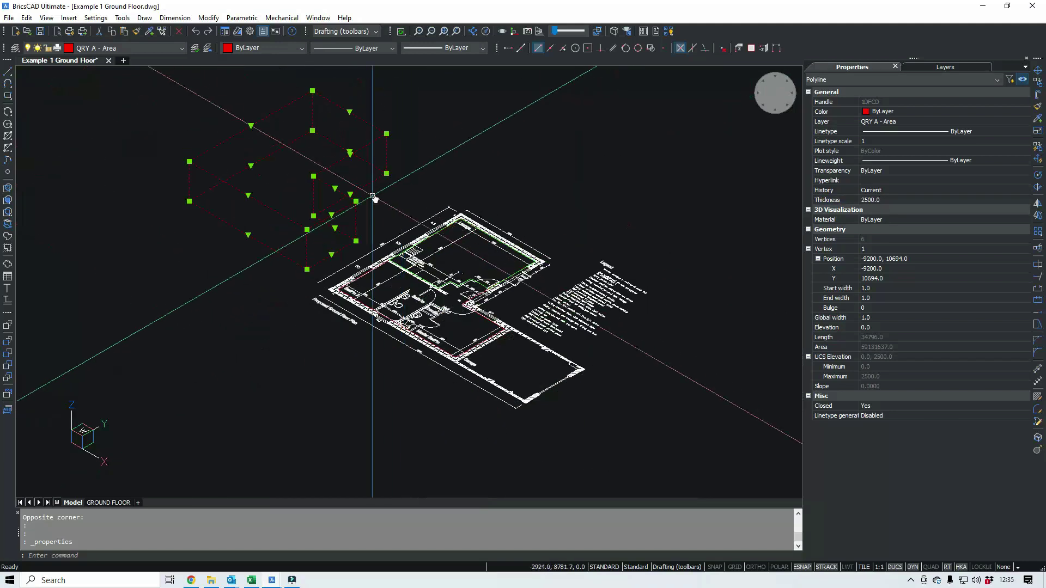
middle_drag(391, 203, 456, 219)
scroll(485, 258, up, 1)
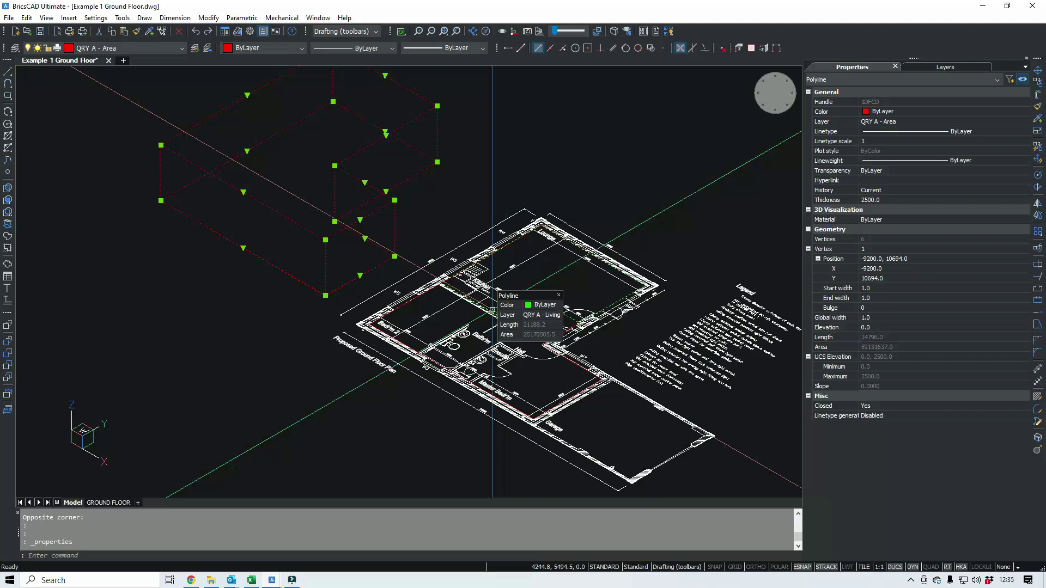
text(N)
key(Return)
key(Return)
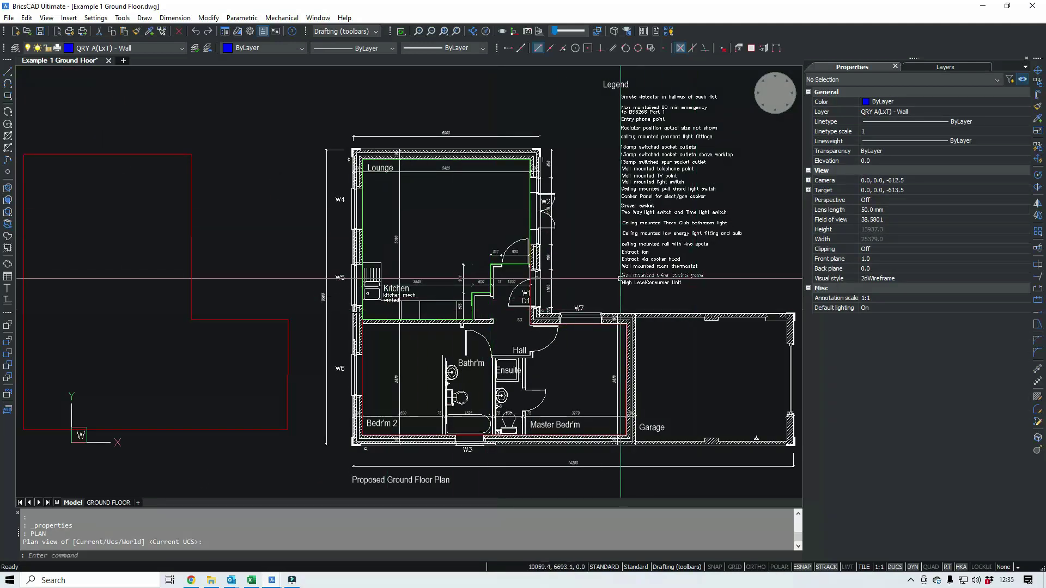
click(239, 312)
click(182, 355)
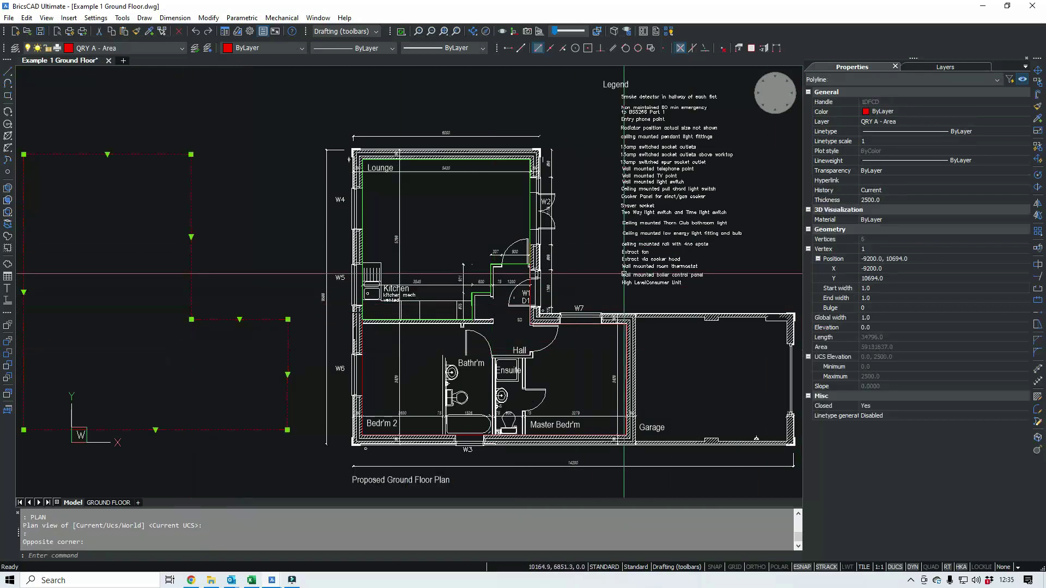
click(915, 122)
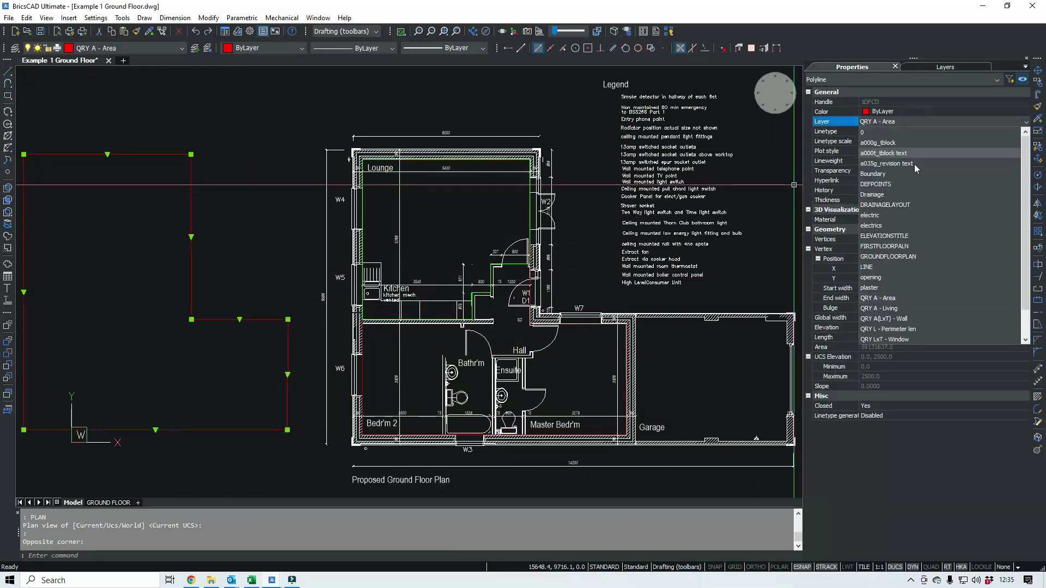
click(901, 320)
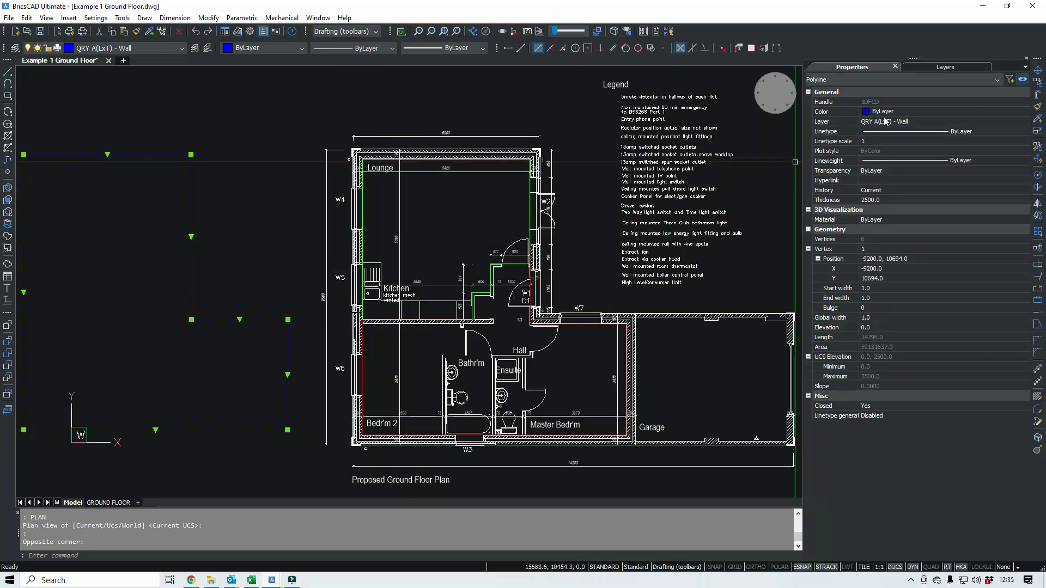
click(915, 122)
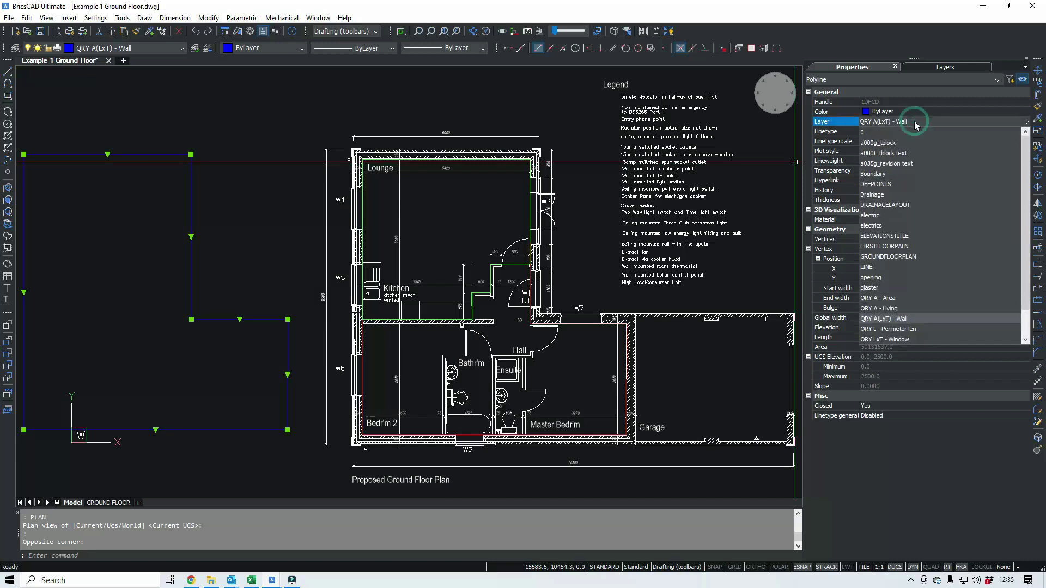
Make QRY LxT - Window the current layer
text(la)
key(Return)
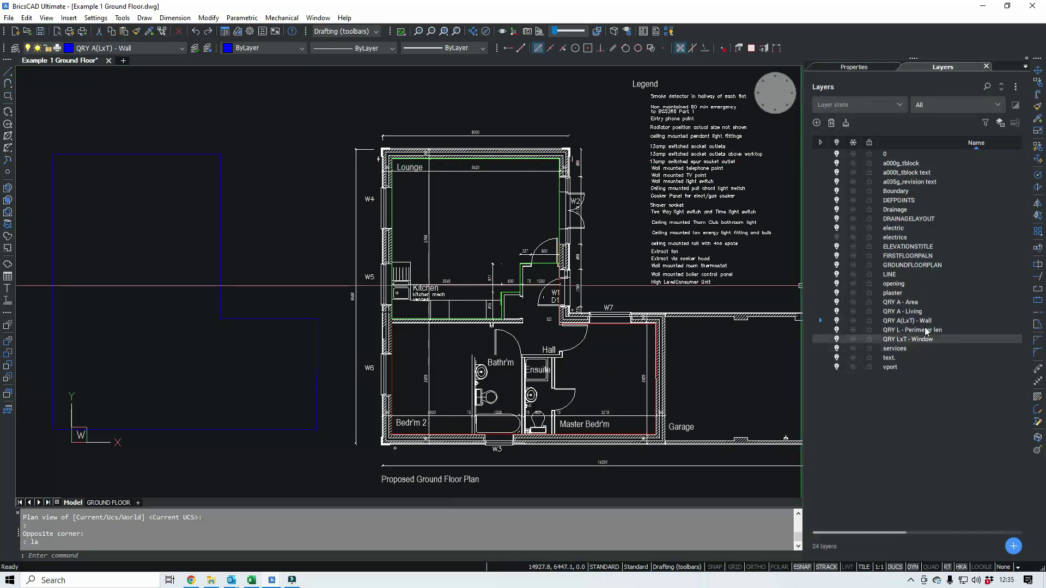
click(898, 321)
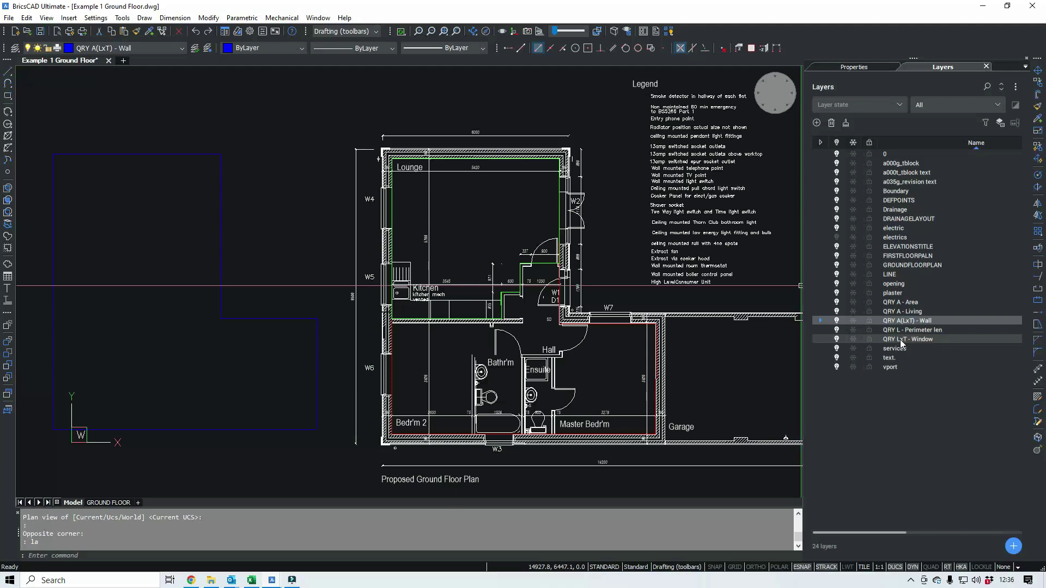
click(819, 339)
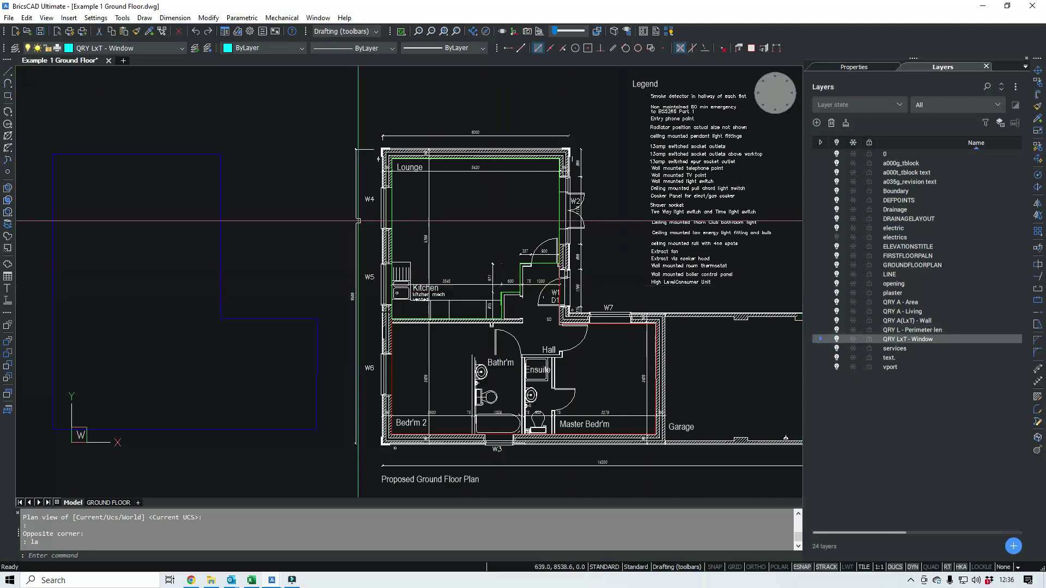
Draw a single-segment polyline along window W4, from one end of the opening to the other
scroll(377, 221, up, 3)
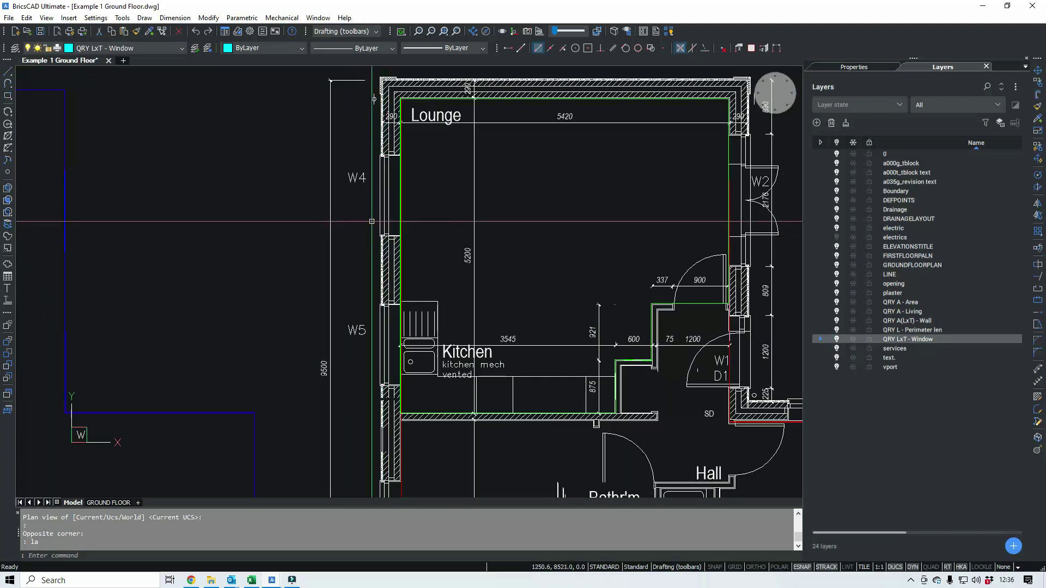
key(Return)
click(385, 235)
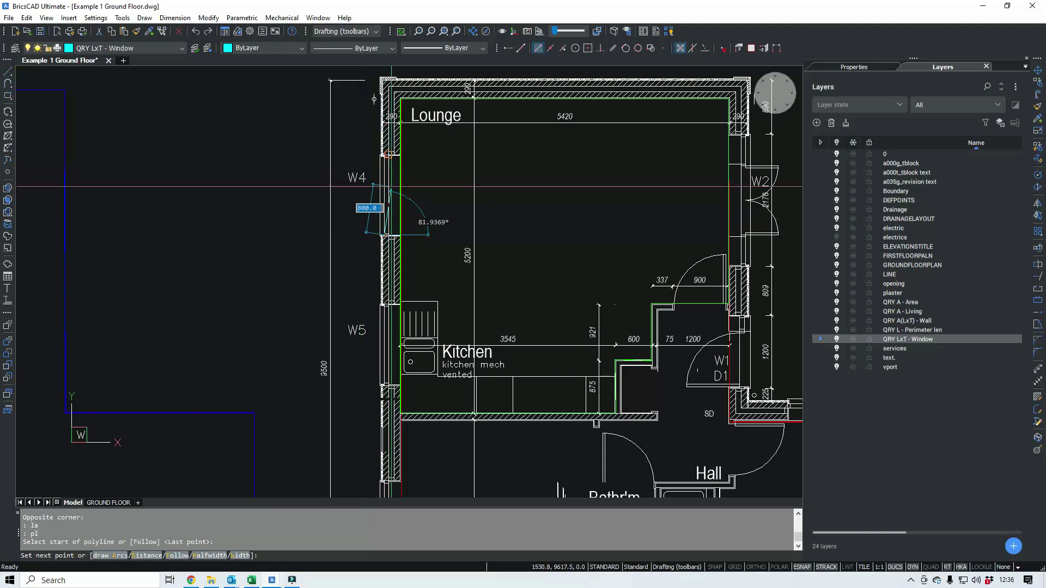
click(384, 158)
key(Return)
Draw a single-segment polyline about 1300 long across the opening of window W5
mouse_move(378, 310)
middle_down()
mouse_move(378, 263)
mouse_move(355, 230)
middle_up()
key(Return)
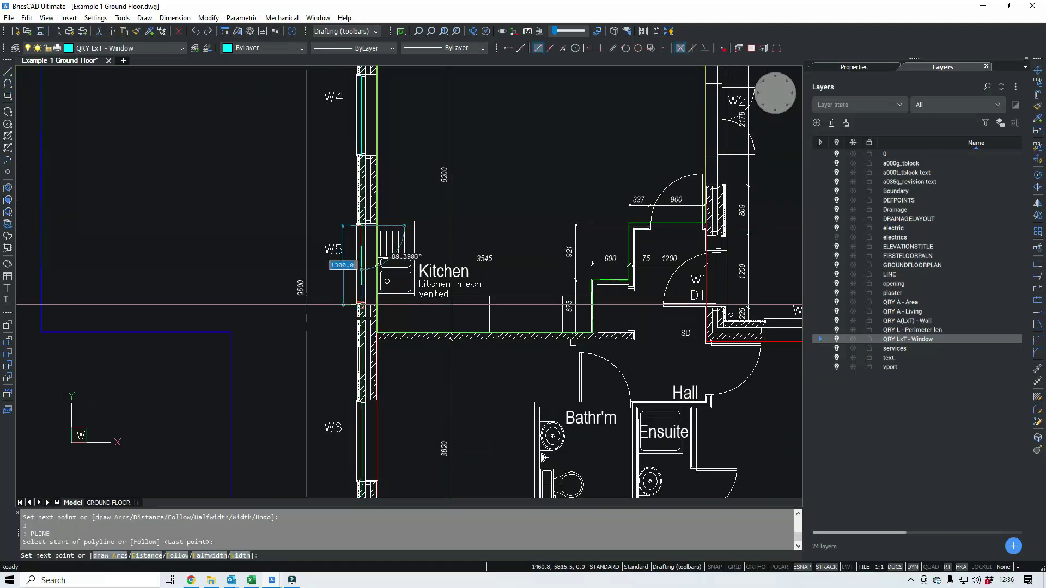
click(360, 303)
middle_drag(355, 321, 375, 200)
key(Return)
key(Return)
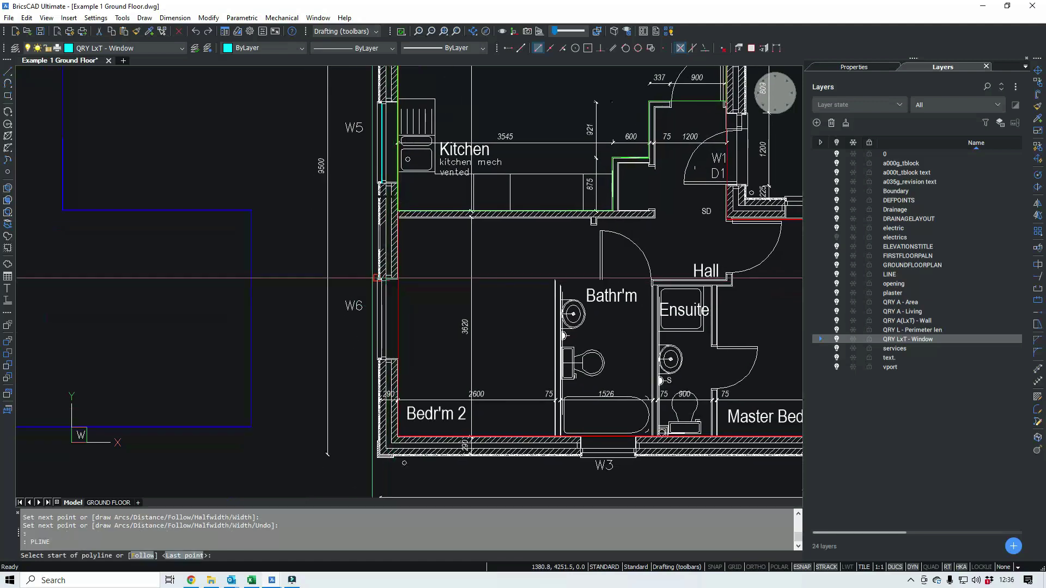
Draw a single-segment polyline along window W6 between the two ends of its opening
scroll(400, 284, up, 5)
click(400, 283)
scroll(420, 297, down, 4)
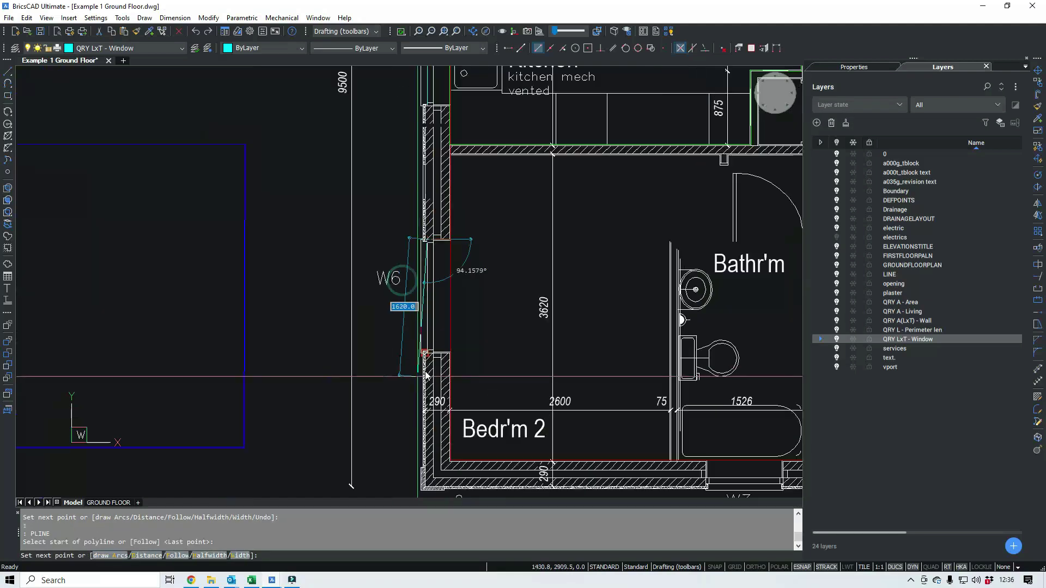
scroll(418, 345, up, 3)
click(438, 345)
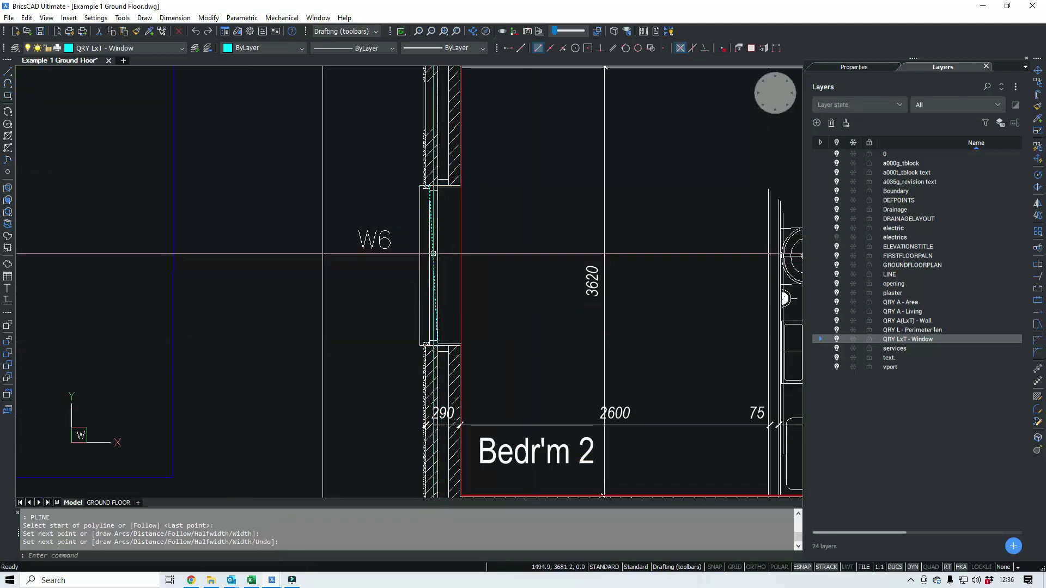
key(Return)
Select the three window polylines at W4, W5 and W6 and set their thickness to 1500
scroll(376, 291, down, 4)
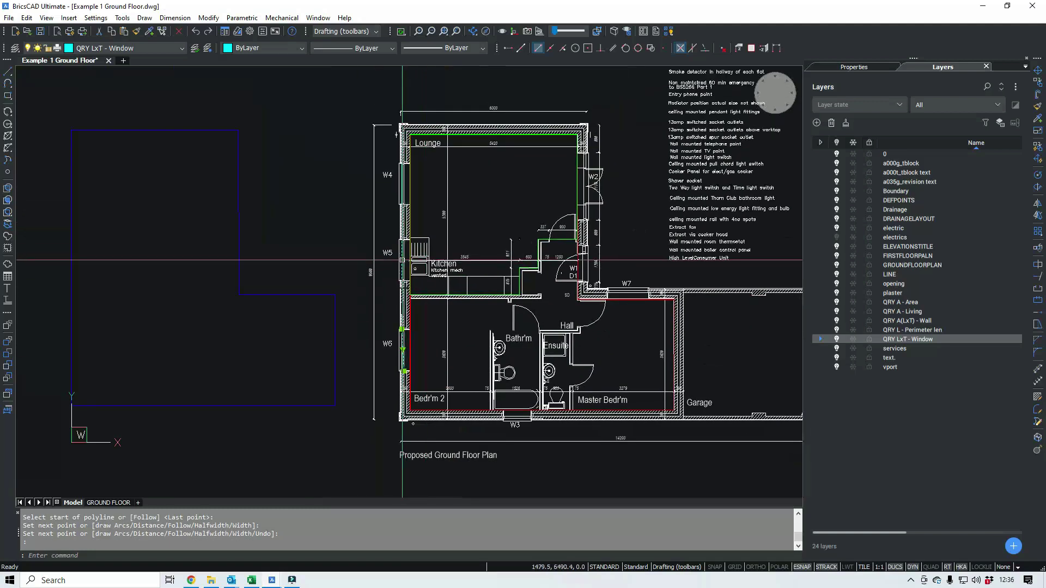
click(412, 189)
key(Return)
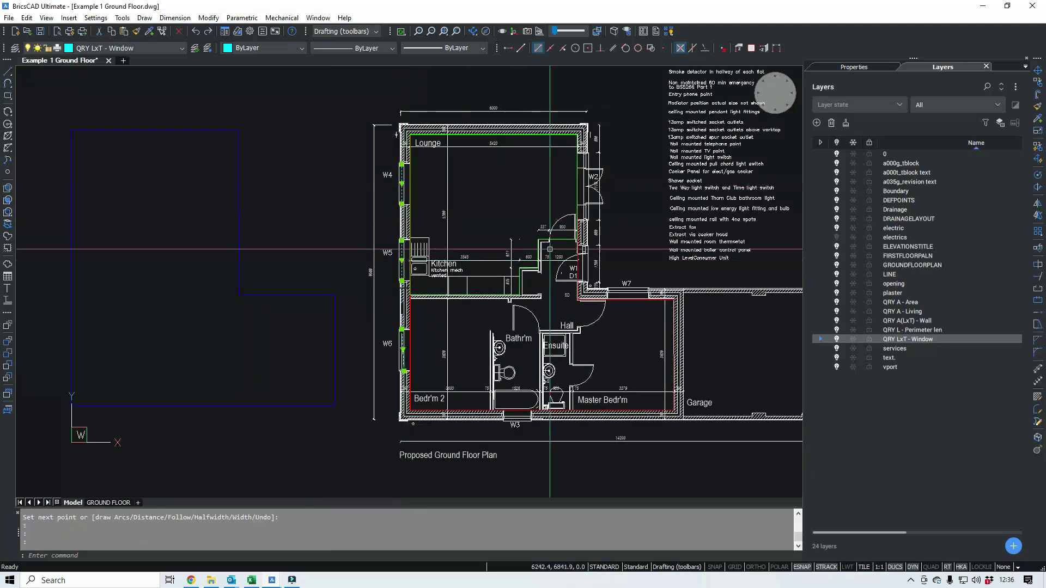
key(ctrl+1)
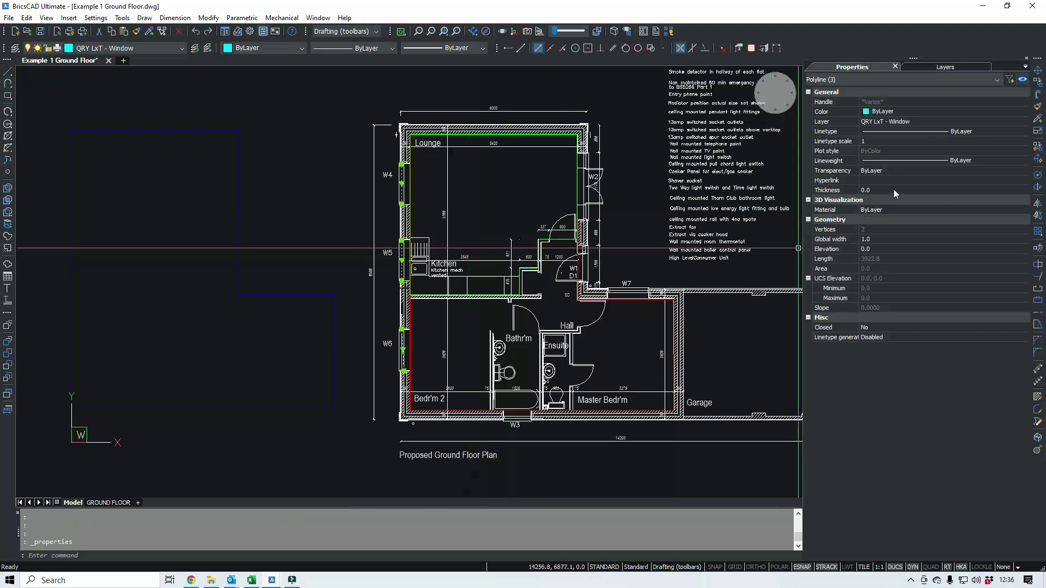
click(892, 189)
click(892, 190)
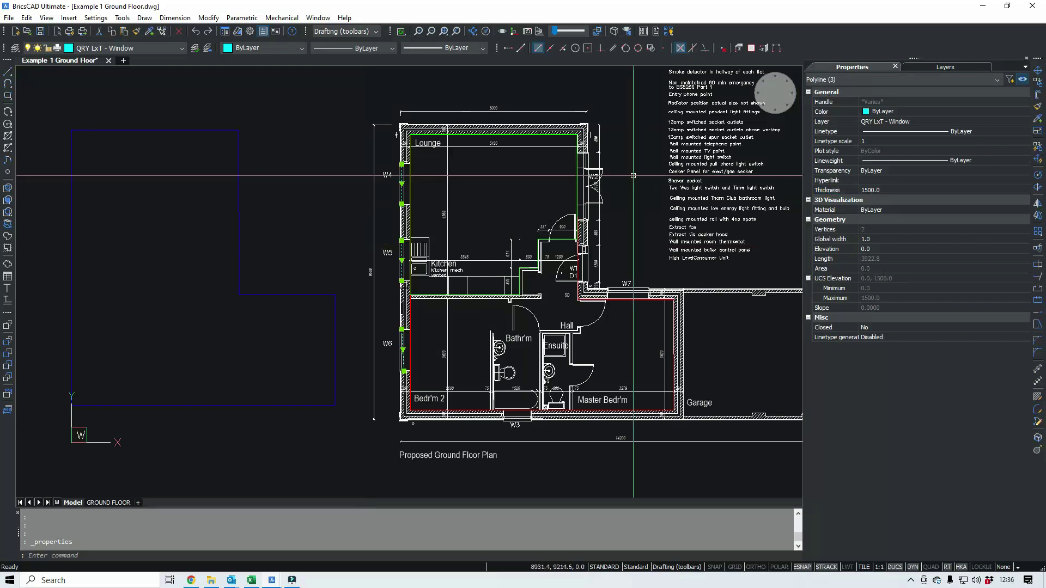
Examine the thickened window polylines and the wall outline in a 3D view
shift+middle_drag(448, 301, 456, 215)
scroll(456, 215, down, 3)
scroll(523, 224, up, 6)
scroll(551, 251, down, 3)
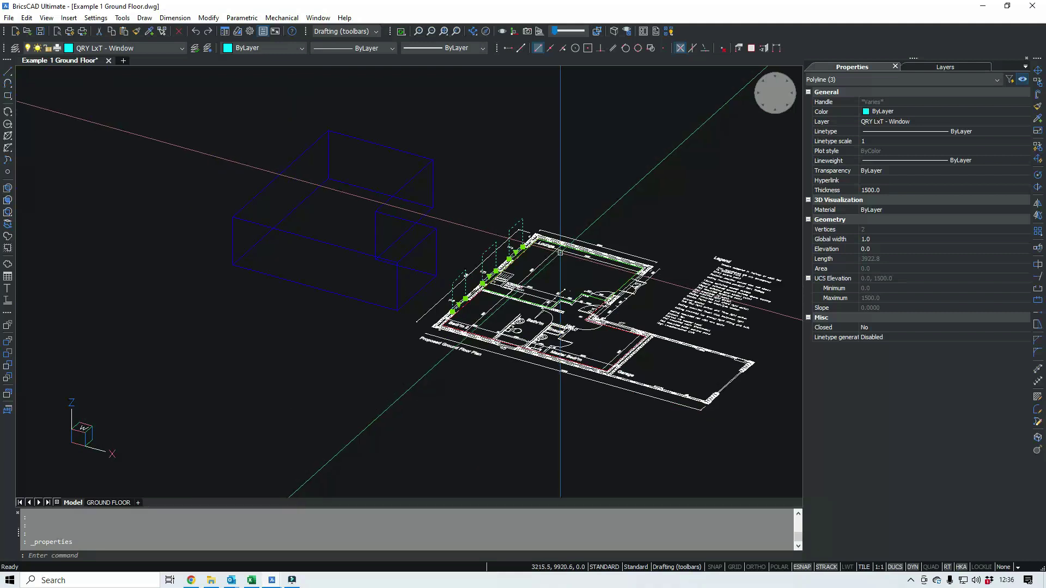
key(Escape)
middle_drag(511, 252, 536, 262)
scroll(545, 262, up, 3)
middle_drag(612, 254, 565, 240)
scroll(418, 218, down, 2)
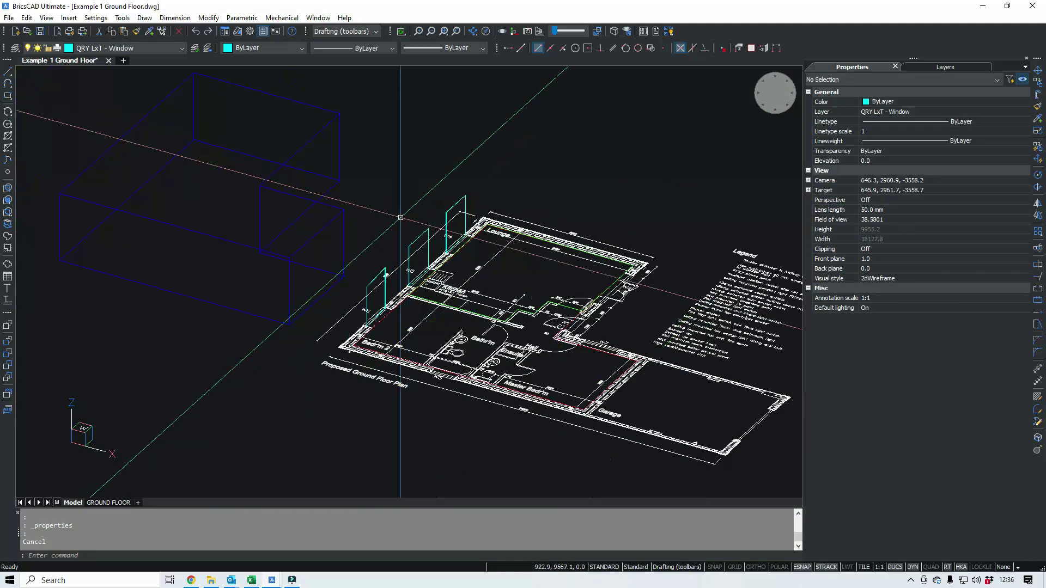
scroll(448, 248, down, 1)
scroll(457, 300, up, 5)
Isolate the layers of the living area, dwelling area, window and wall polylines with LAYISO
click(420, 293)
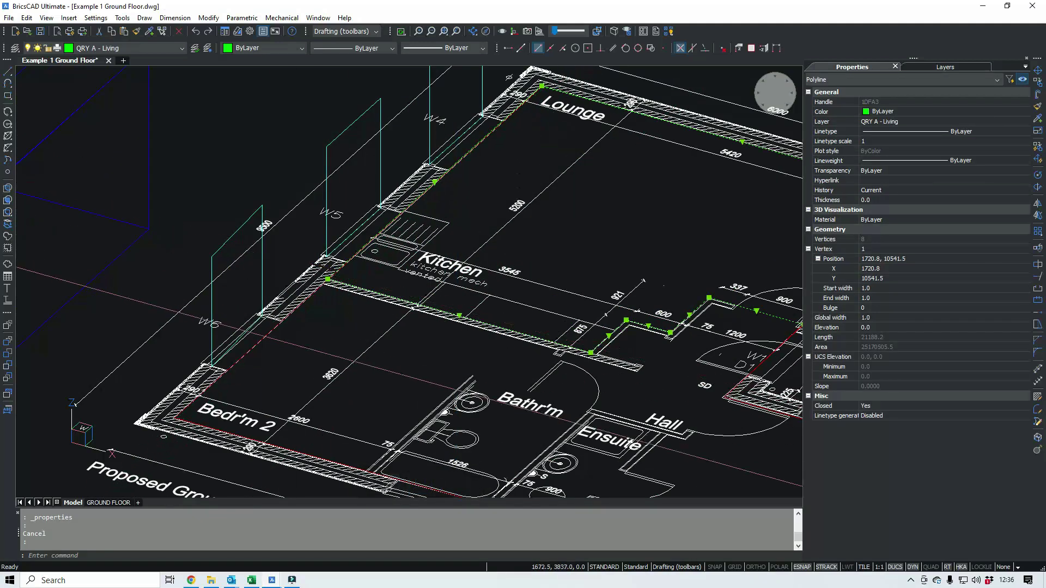
click(210, 306)
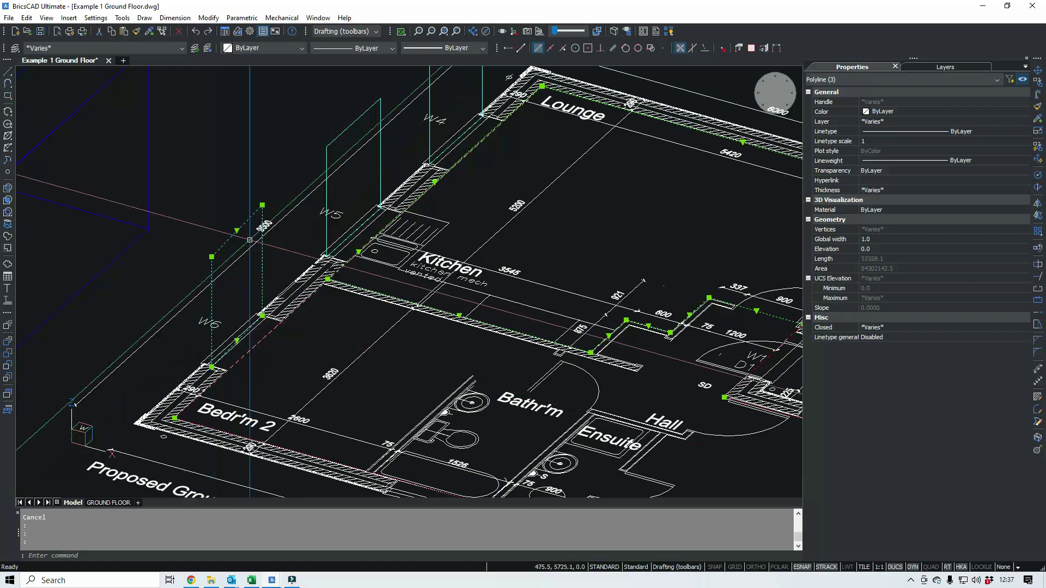
click(210, 306)
scroll(249, 239, down, 3)
click(235, 179)
click(205, 222)
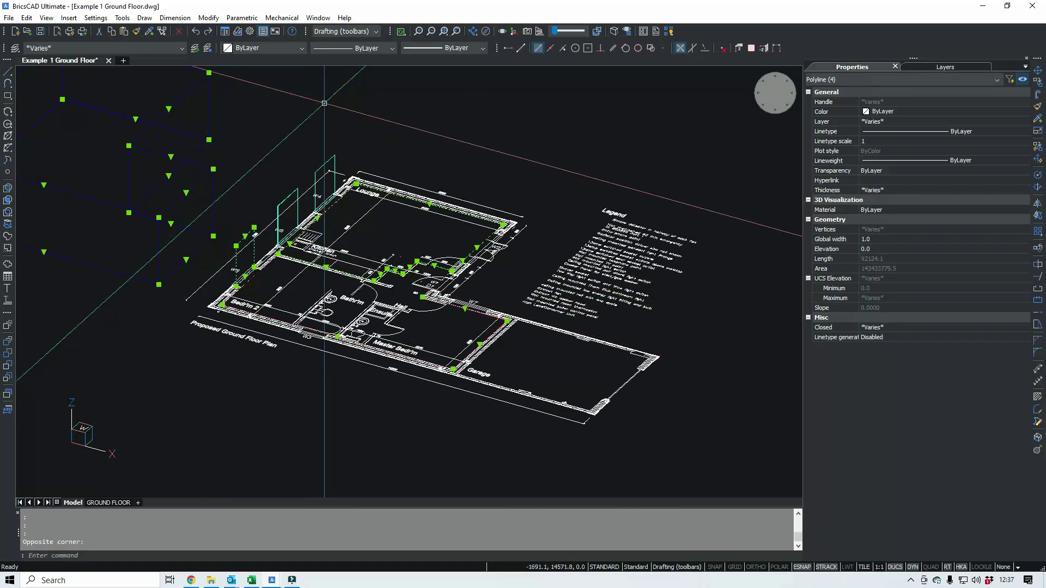
key(Return)
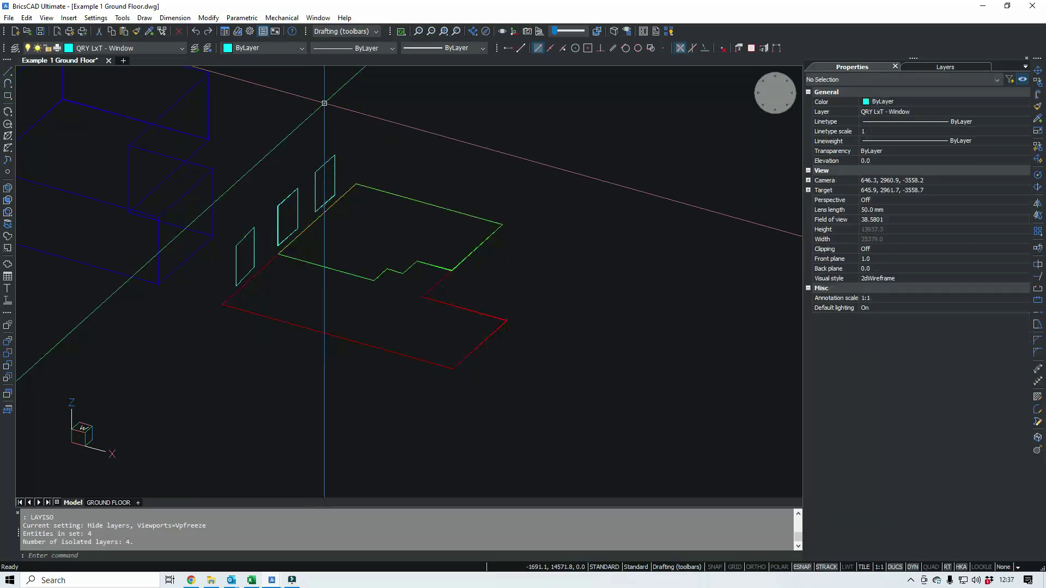
Try to query the green living area polyline with QRY, ending the leader outside its lounge edge
middle_drag(325, 103, 483, 177)
text(qry)
key(Return)
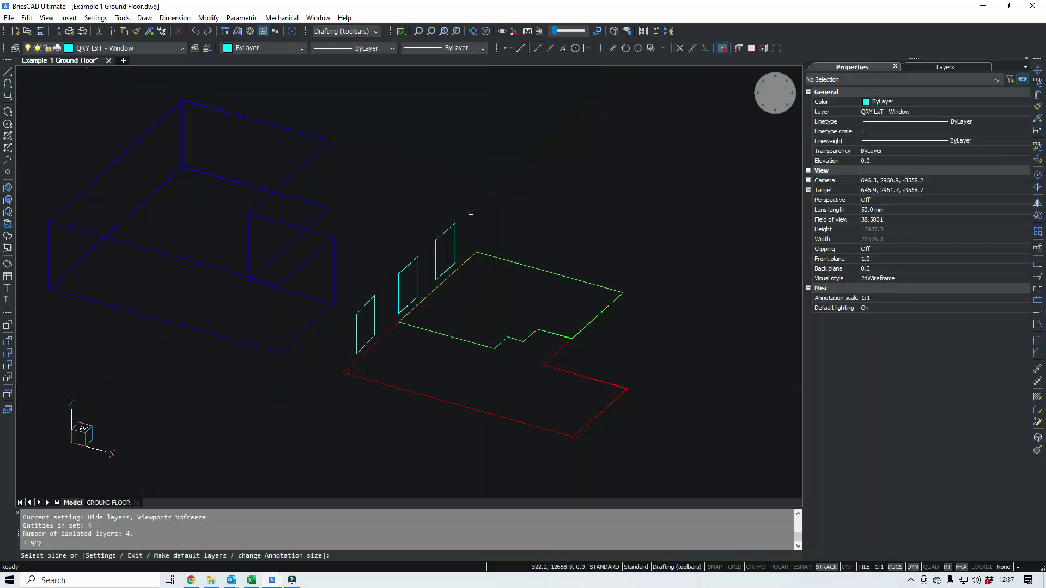
click(515, 262)
click(576, 231)
scroll(567, 233, up, 6)
scroll(519, 240, up, 8)
scroll(526, 243, down, 7)
scroll(525, 244, down, 3)
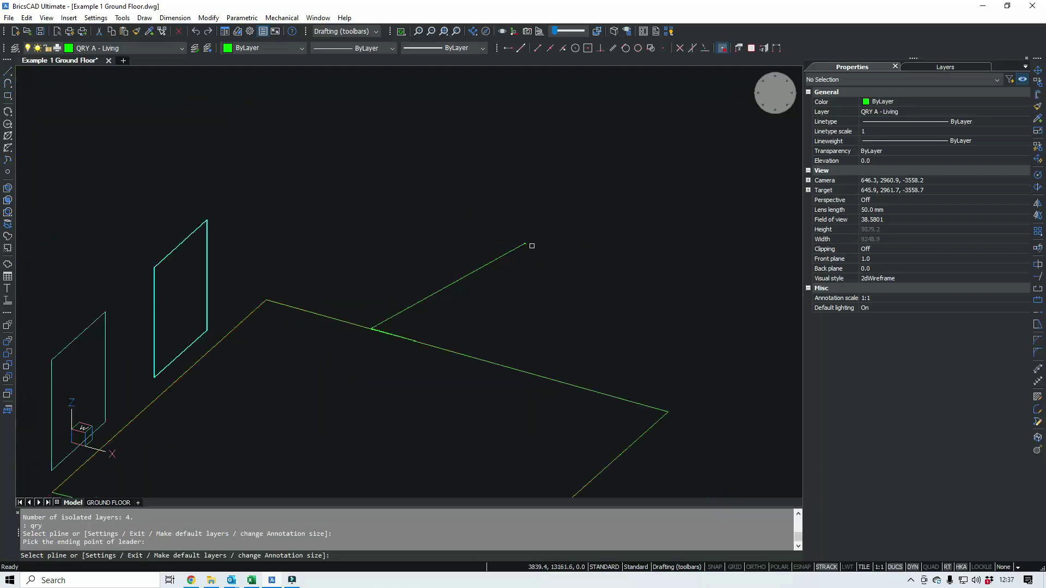
Exit the query and erase the leader annotation placed for the living area
text(e)
key(Return)
click(549, 227)
click(488, 263)
text(e)
key(Return)
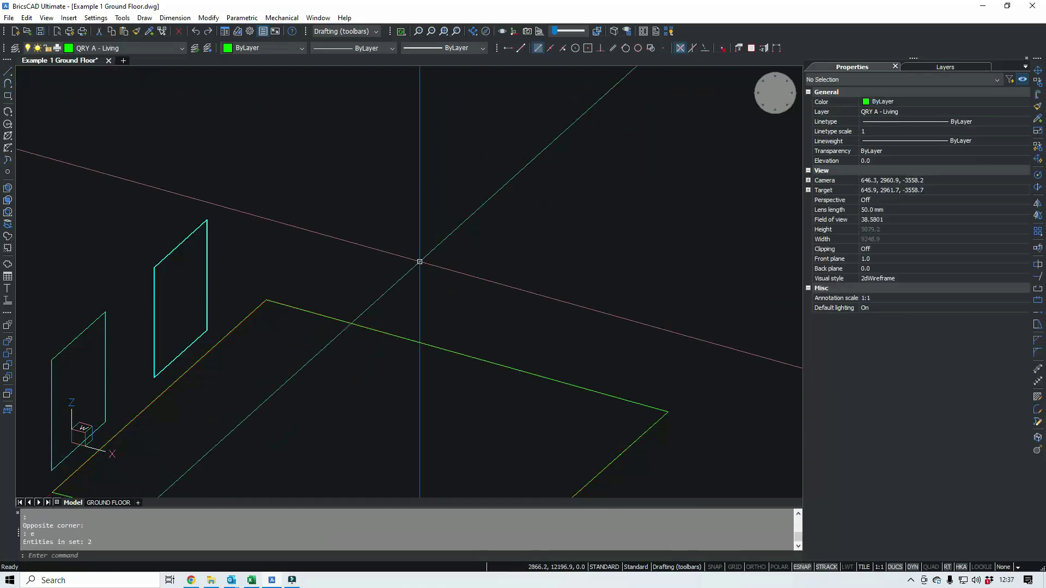
Start the QRY command and set its annotation size to 250
text(qry)
key(Return)
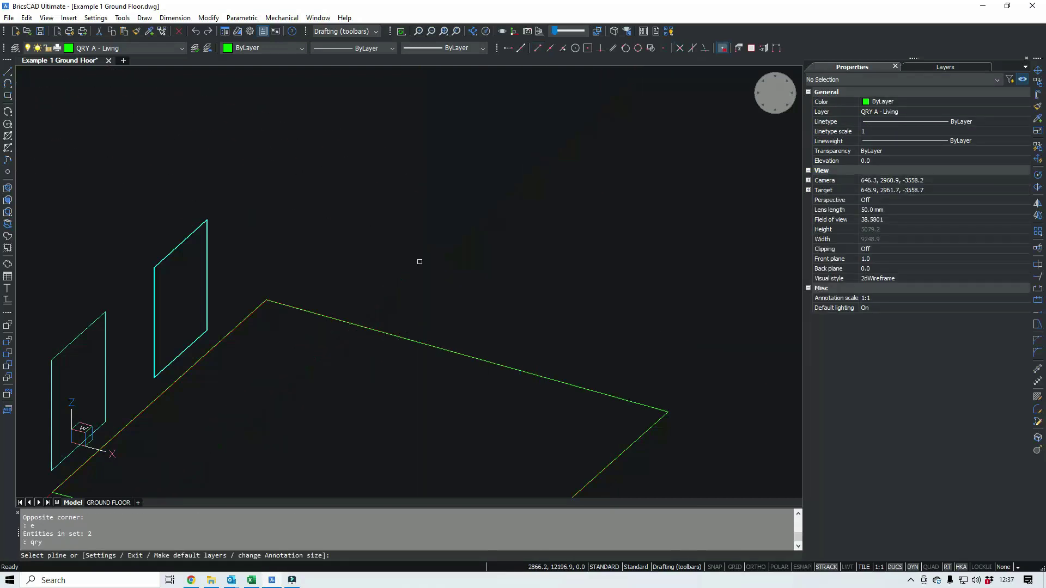
text(a)
key(Return)
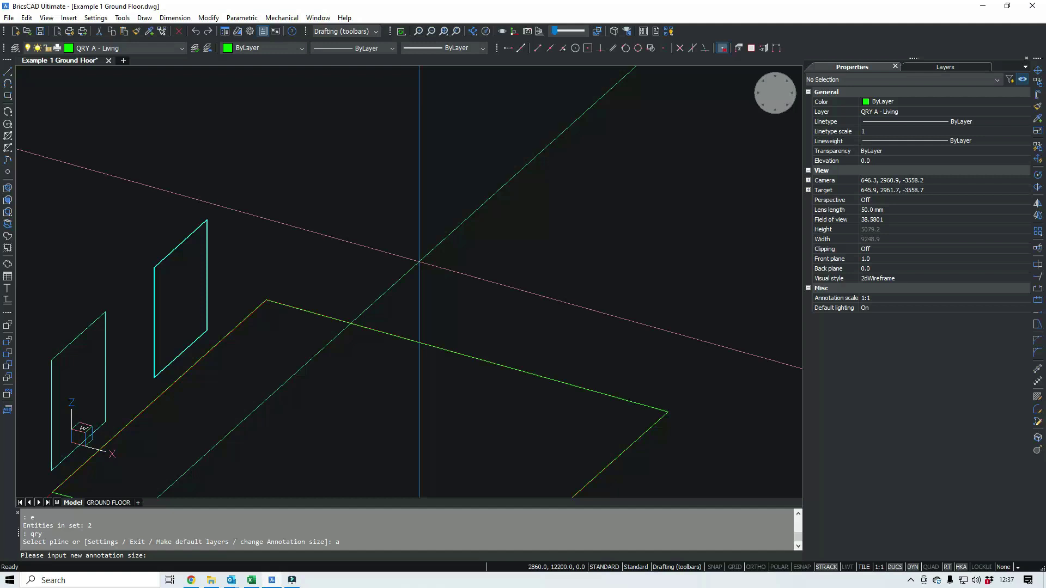
text(250)
key(Return)
Query the green living area polyline and end its annotation leader inside the living area outline
scroll(378, 296, down, 3)
click(296, 378)
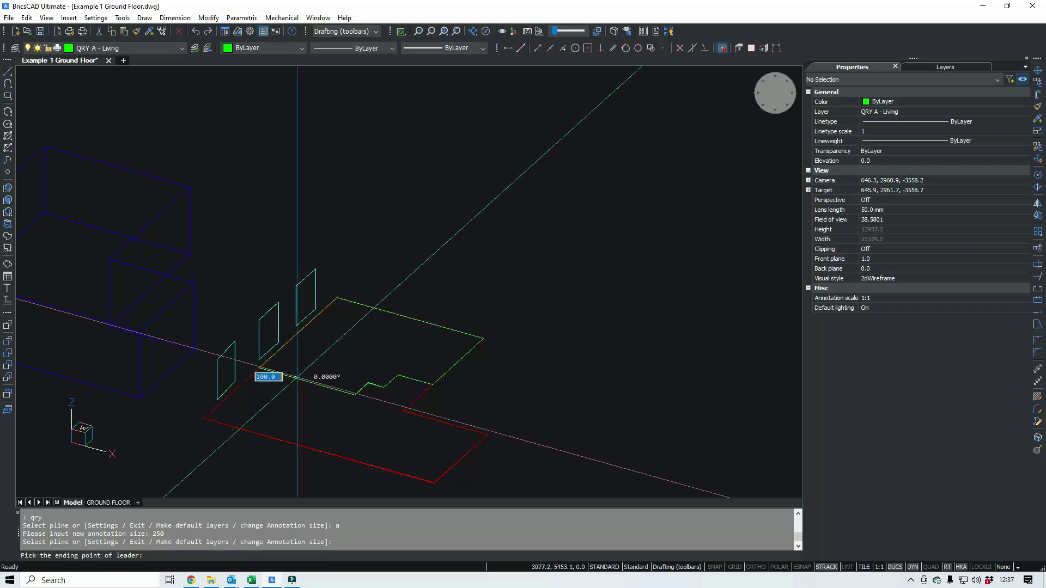
click(339, 343)
scroll(400, 360, up, 2)
scroll(366, 324, up, 3)
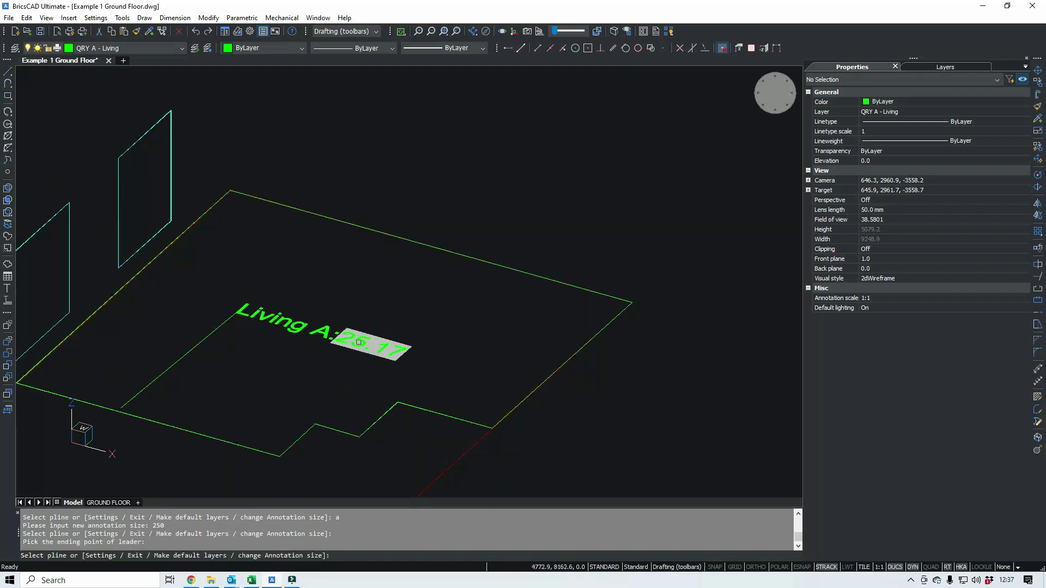
Query the red dwelling area polyline and end its annotation leader inside the dwelling outline
scroll(377, 347, down, 4)
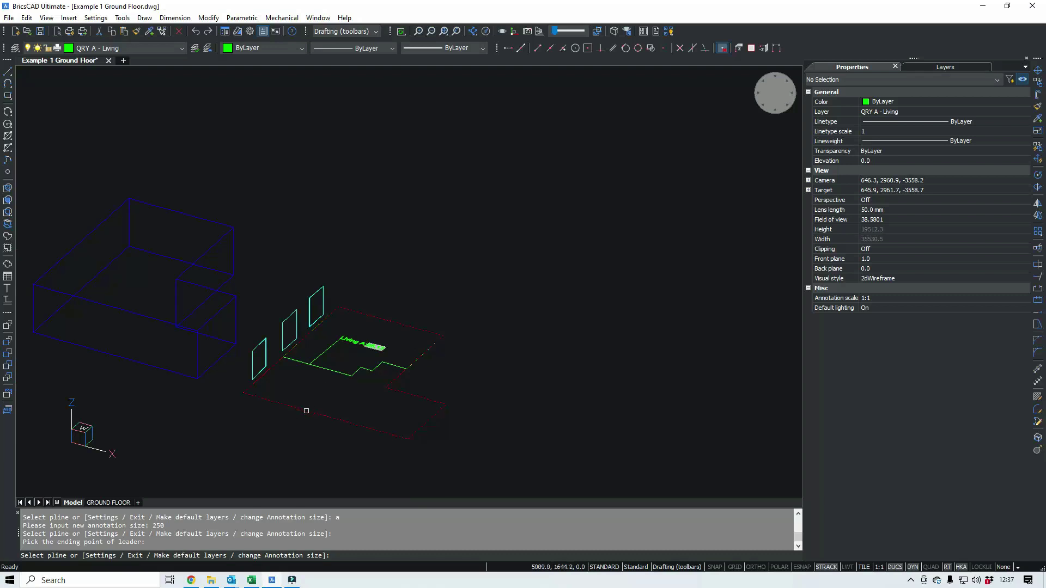
click(306, 410)
click(284, 384)
scroll(323, 380, up, 2)
scroll(325, 238, down, 1)
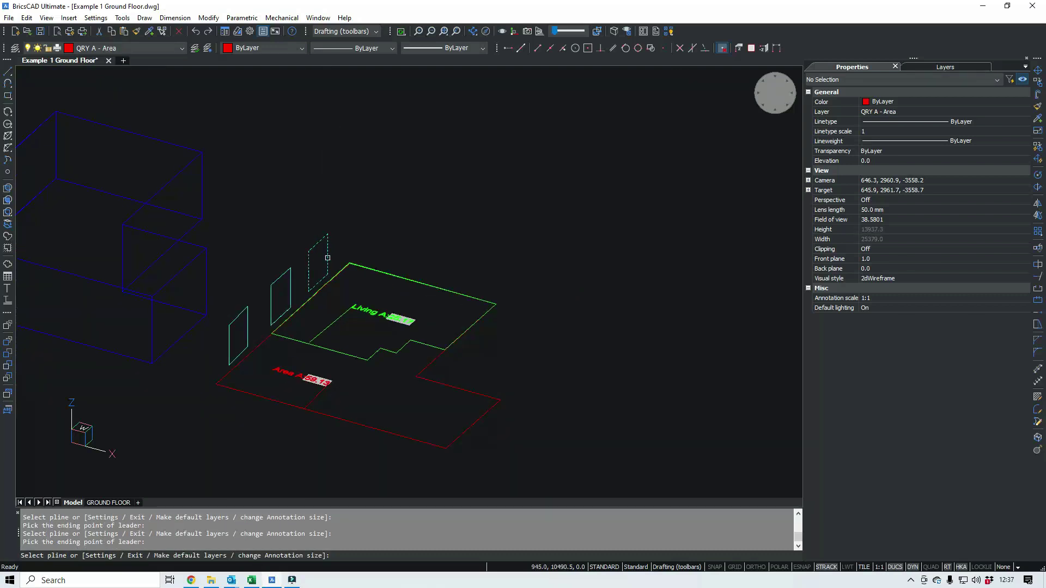
Switch to the plan view and annotate the uppermost window polyline with QRY, placing the leader text outside the dwelling
click(322, 278)
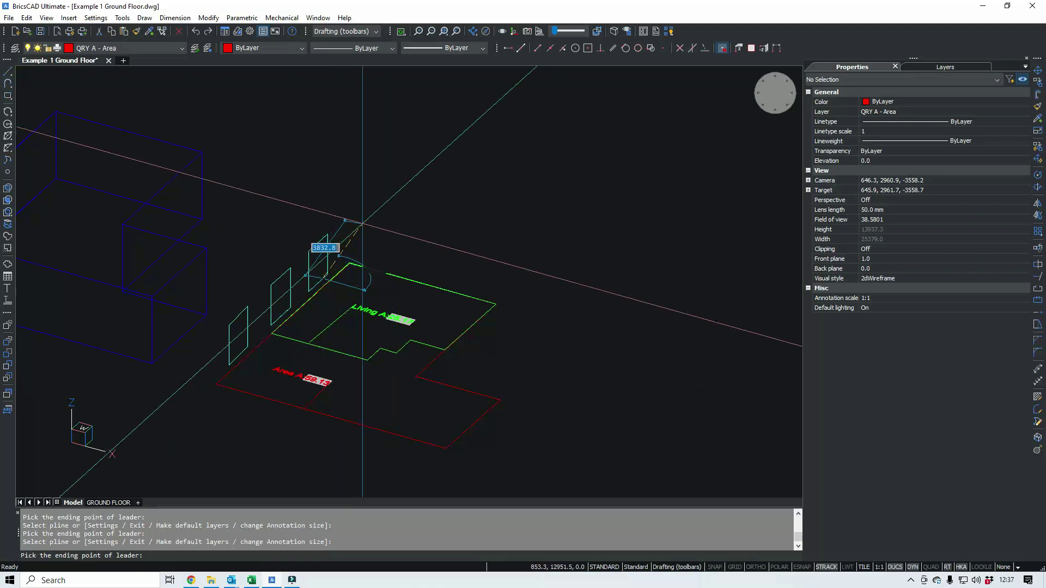
key(Escape)
click(772, 109)
scroll(349, 210, up, 3)
text(qry)
key(Return)
click(363, 212)
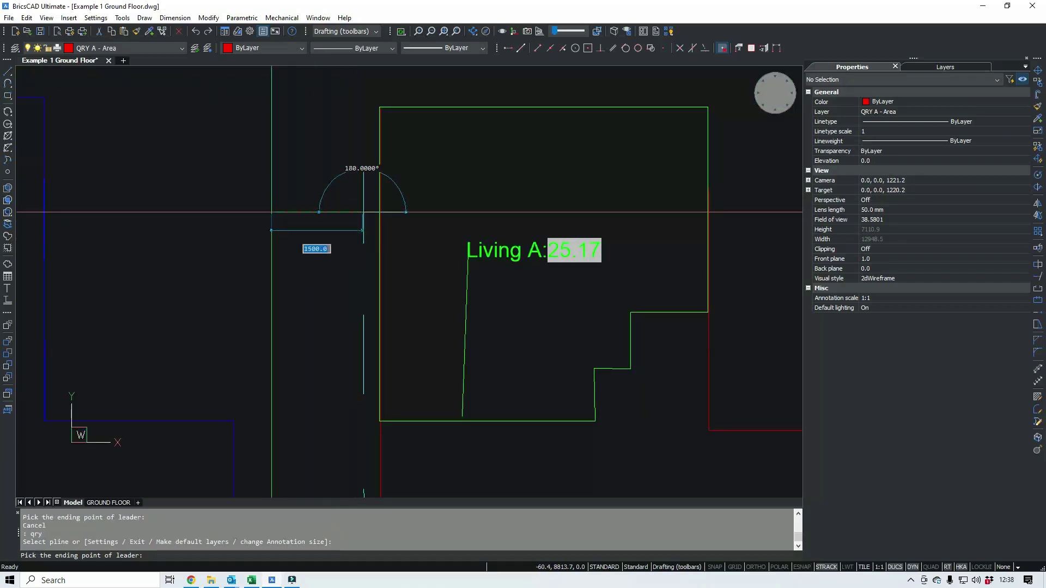
click(250, 210)
Query the middle and lowest window polylines, placing both leader annotations outside the dwelling outline
click(363, 351)
click(277, 328)
middle_drag(273, 394, 350, 224)
scroll(390, 244, down, 3)
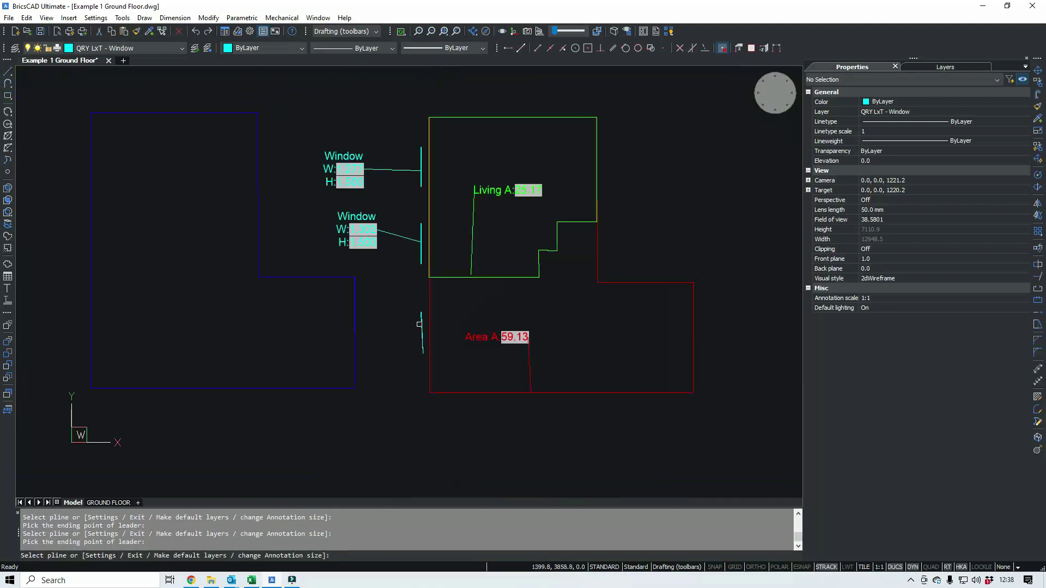
click(421, 326)
click(391, 428)
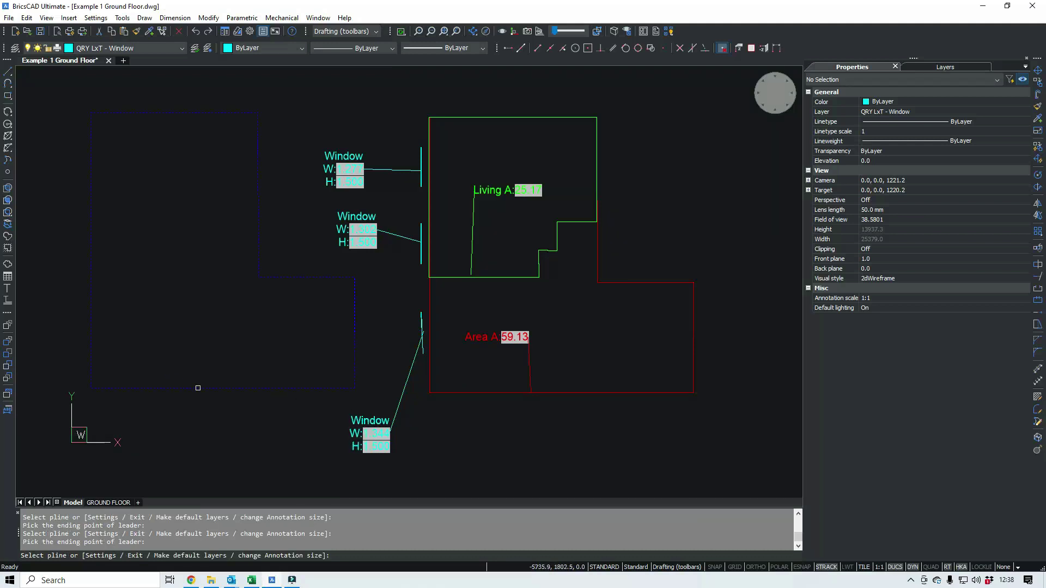
Query the blue wall polyline and place its leader annotation just below the wall outline
click(198, 388)
click(173, 431)
middle_drag(199, 430, 294, 423)
scroll(454, 447, up, 2)
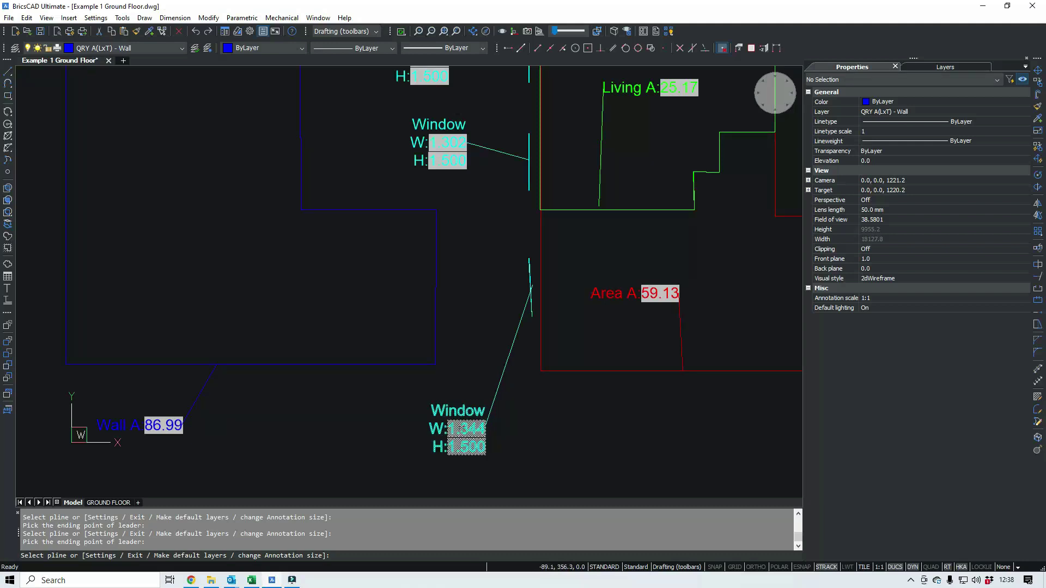
In a 3D view, draw an open two-segment polyline on the QRY A(LxT) - Wall layer beyond the living area
scroll(498, 358, down, 1)
middle_drag(553, 341, 497, 370)
mouse_move(568, 340)
shift+middle_down()
mouse_move(593, 337)
mouse_move(500, 285)
mouse_move(576, 297)
mouse_move(553, 327)
shift+middle_up()
click(570, 214)
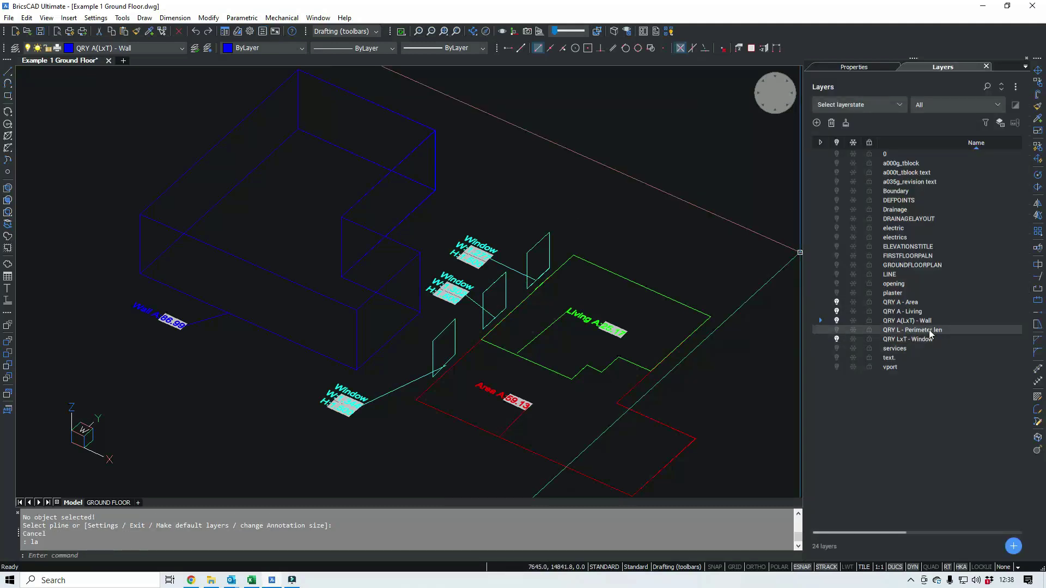
text(pl)
key(Return)
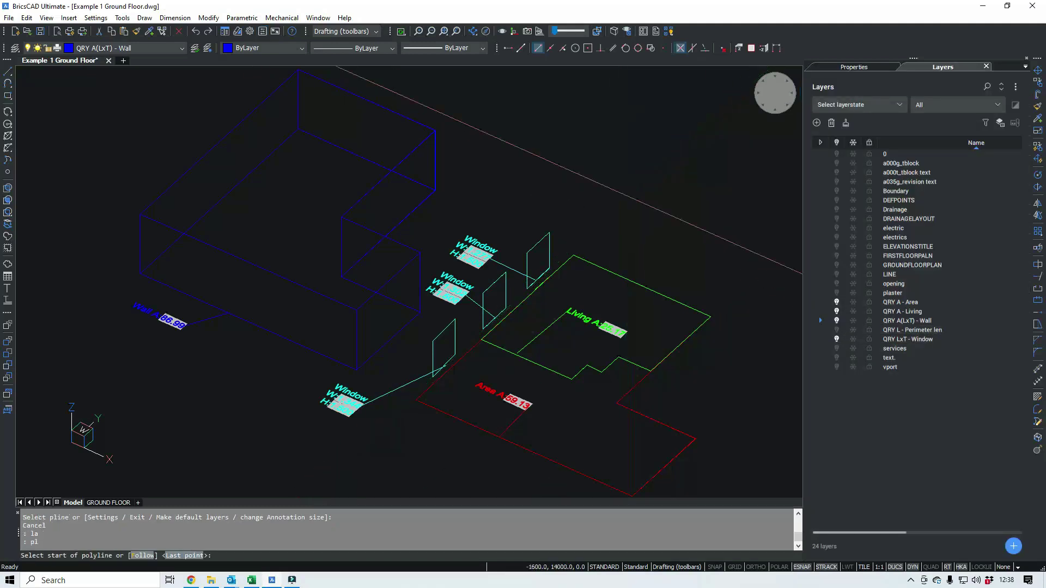
click(518, 161)
click(675, 187)
click(707, 272)
key(Return)
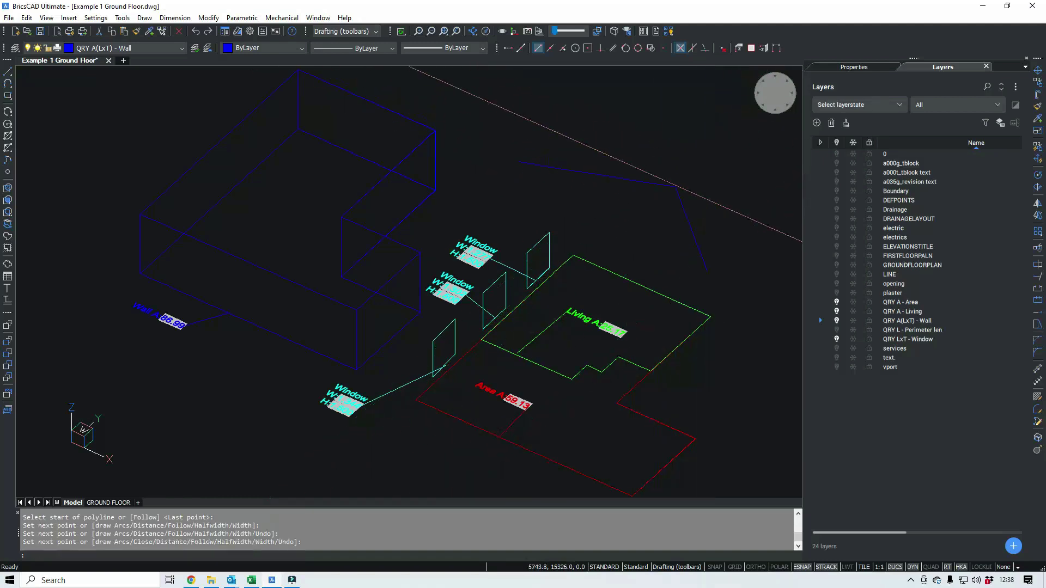
Query the new open polyline with QRY, place its wall annotation beside it, and exit the command
text(qry)
key(Return)
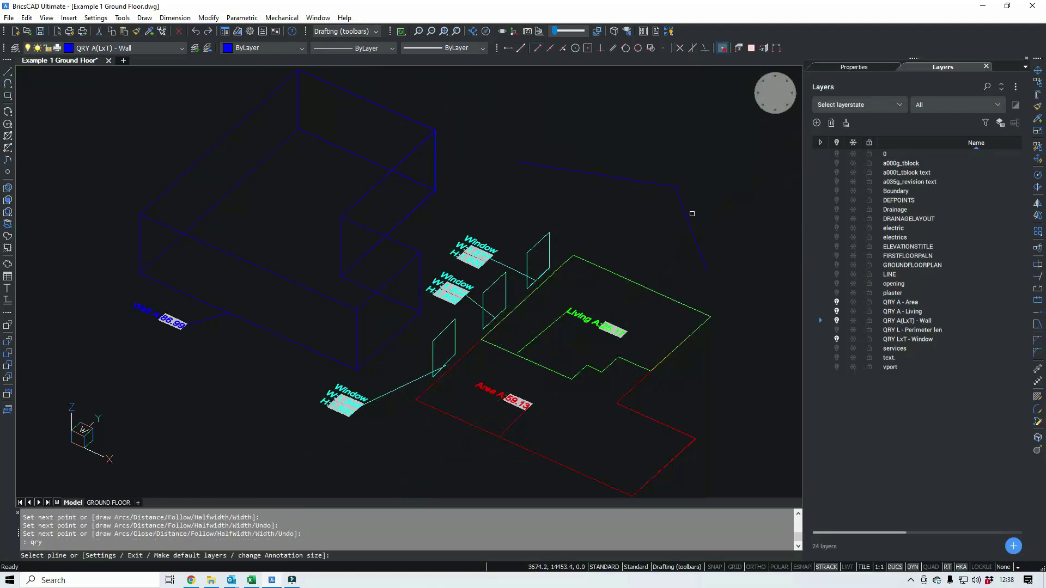
click(682, 205)
click(733, 204)
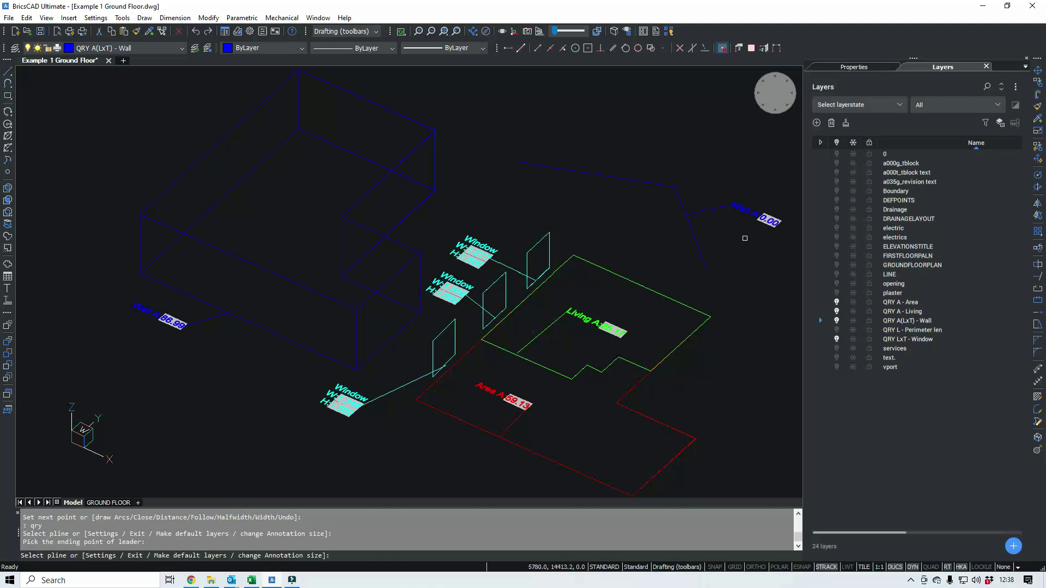
key(Return)
key(Escape)
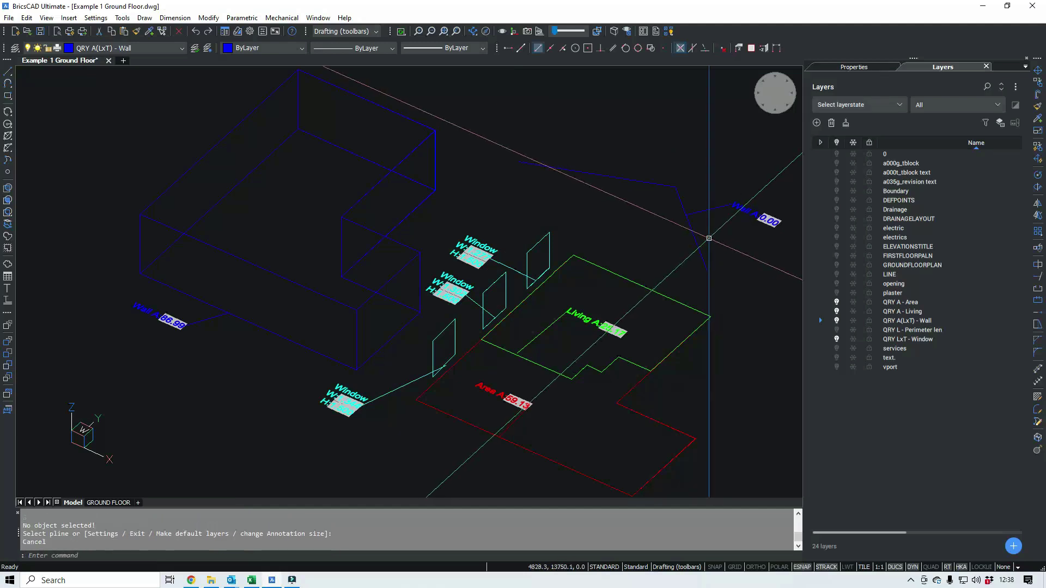
Move the open two-segment polyline to the QRY L - Perimeter len layer
click(720, 235)
click(654, 237)
key(ctrl+1)
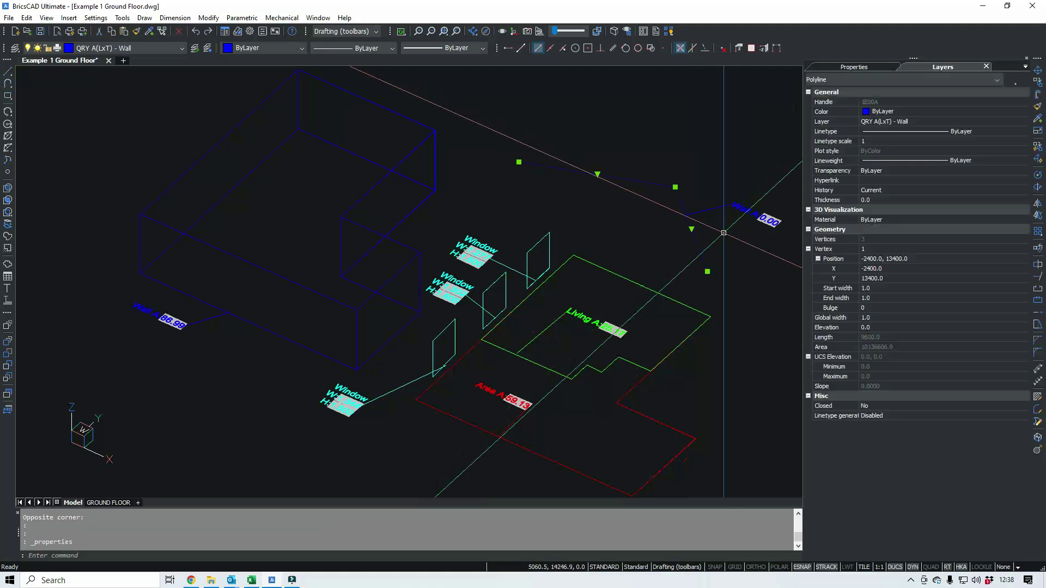
click(890, 121)
click(892, 123)
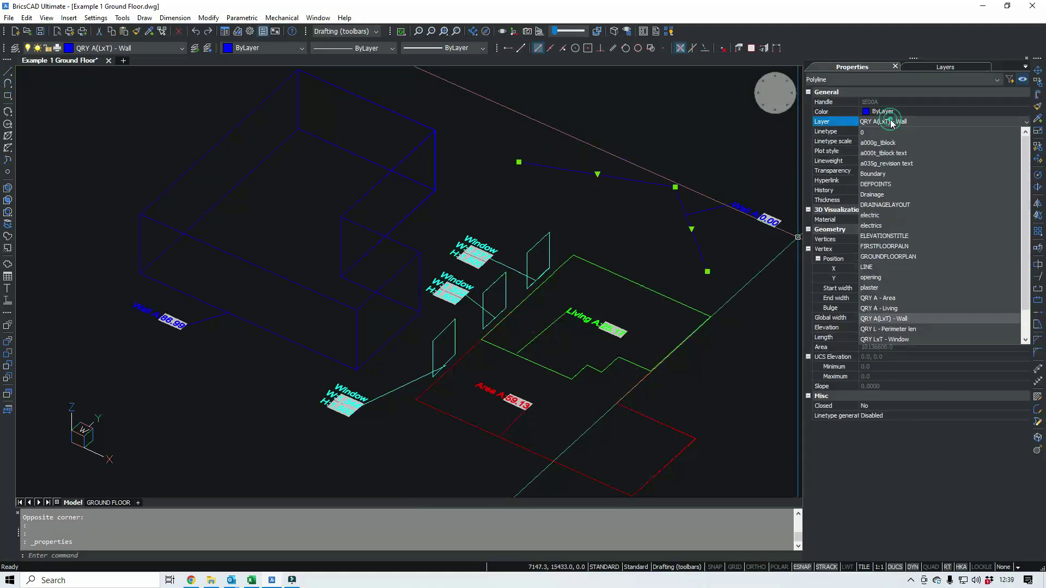
click(883, 329)
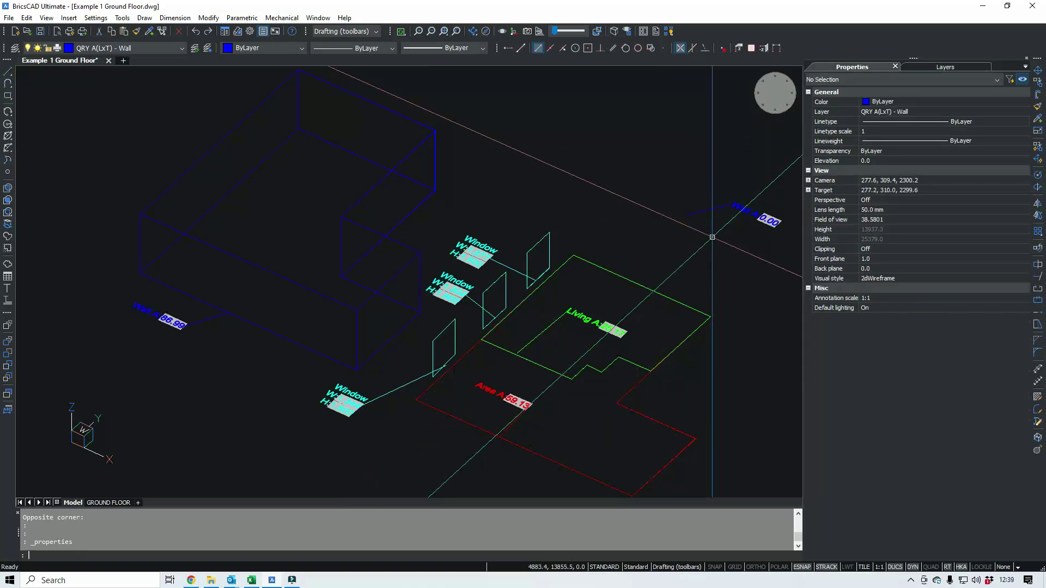
Turn on the QRY L - Perimeter len layer
text(la)
key(Return)
click(837, 330)
key(Escape)
Erase the wall annotation and leader beside the open polyline
click(767, 232)
click(711, 171)
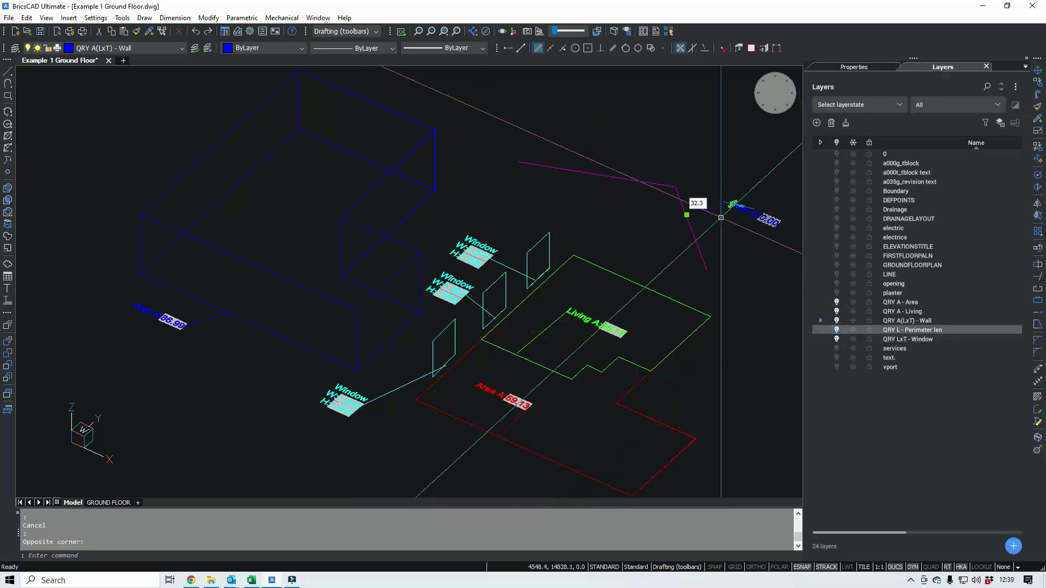
text(e)
key(Return)
Annotate the magenta open polyline's perimeter length with QRY, ending the leader beside it, and exit the command
text(qry)
key(Return)
click(688, 222)
click(725, 220)
middle_drag(741, 264, 605, 260)
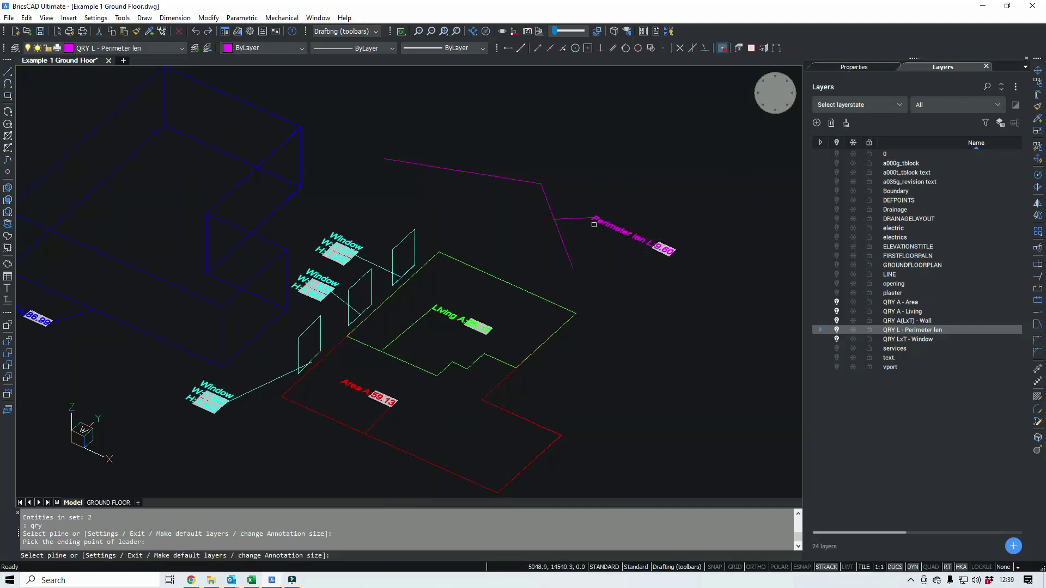
click(658, 240)
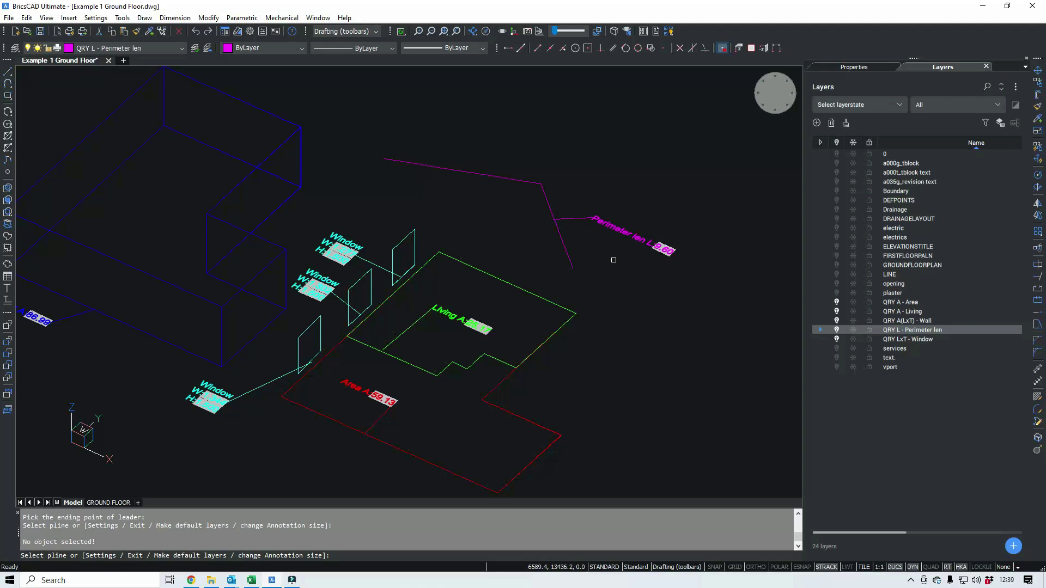
text(e)
key(Return)
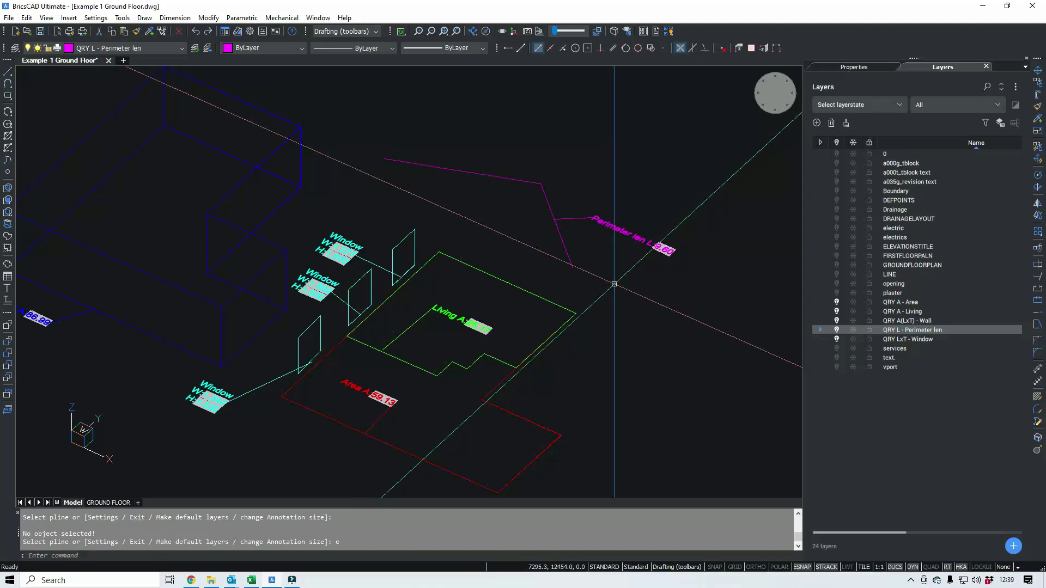
scroll(615, 284, down, 2)
mouse_move(563, 241)
middle_down()
mouse_move(607, 294)
mouse_move(595, 275)
middle_up()
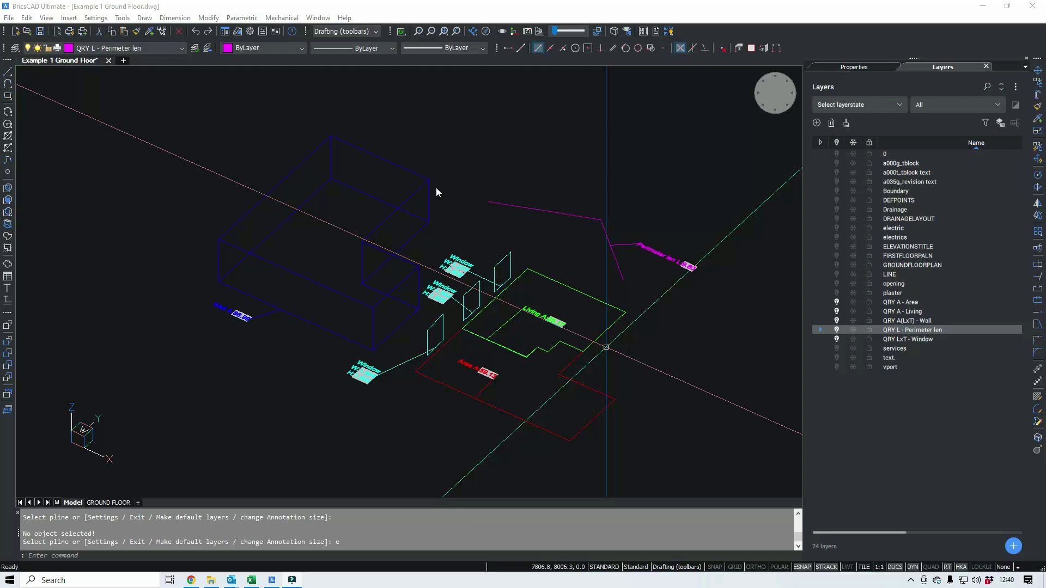
Stretch the short edge at the notch of the living area polyline outward by its midpoint grip
click(545, 321)
scroll(553, 321, up, 10)
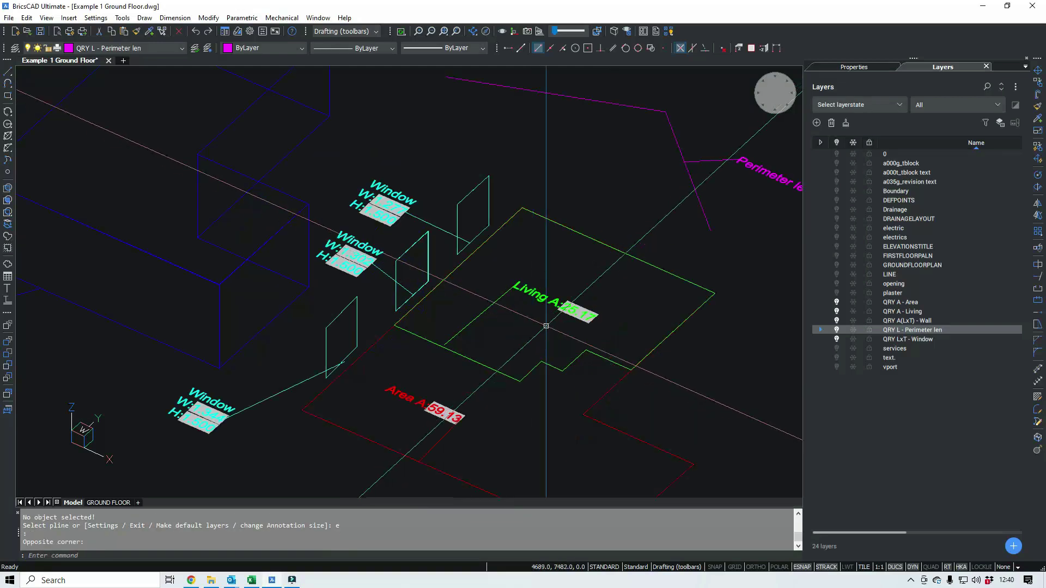
scroll(552, 310, down, 2)
click(467, 396)
click(451, 449)
click(473, 430)
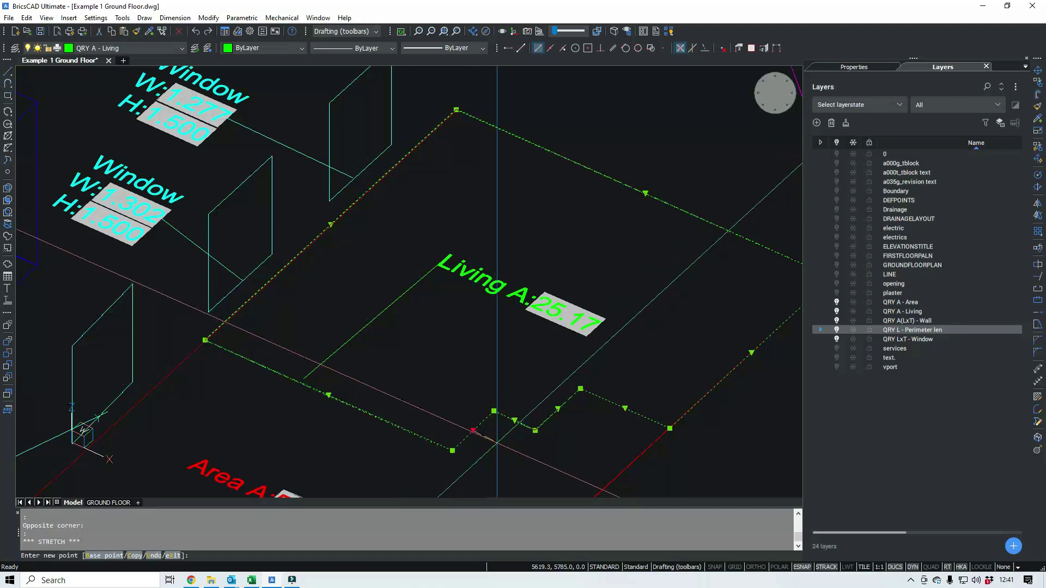
click(498, 442)
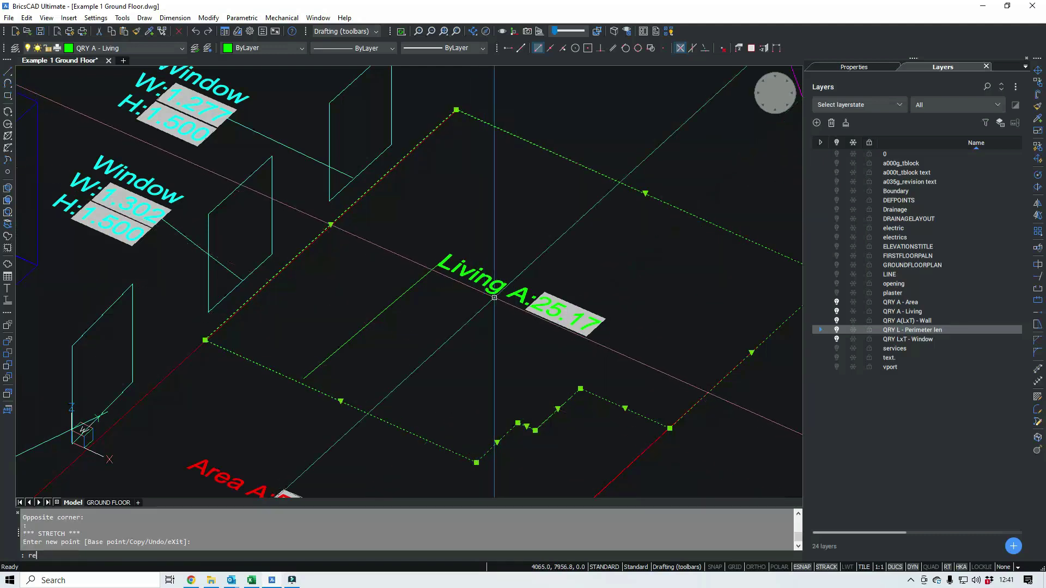
Regenerate the drawing to refresh the living area annotation
text(re)
key(Return)
scroll(464, 266, down, 3)
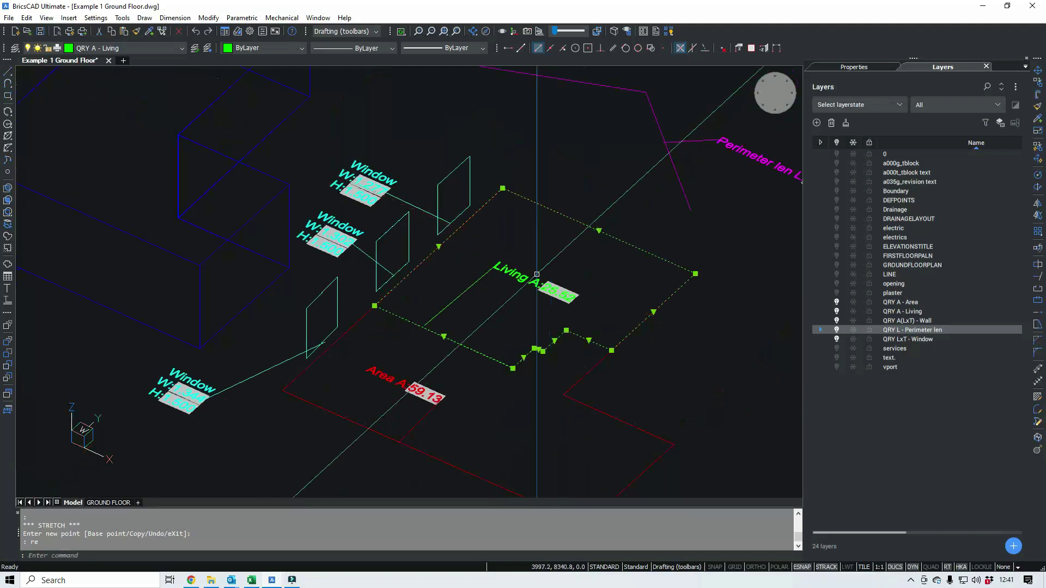
Add the blue wall polyline to the selection and show the selected polylines' properties
scroll(248, 221, down, 2)
click(248, 221)
click(245, 199)
click(487, 157)
key(ctrl+1)
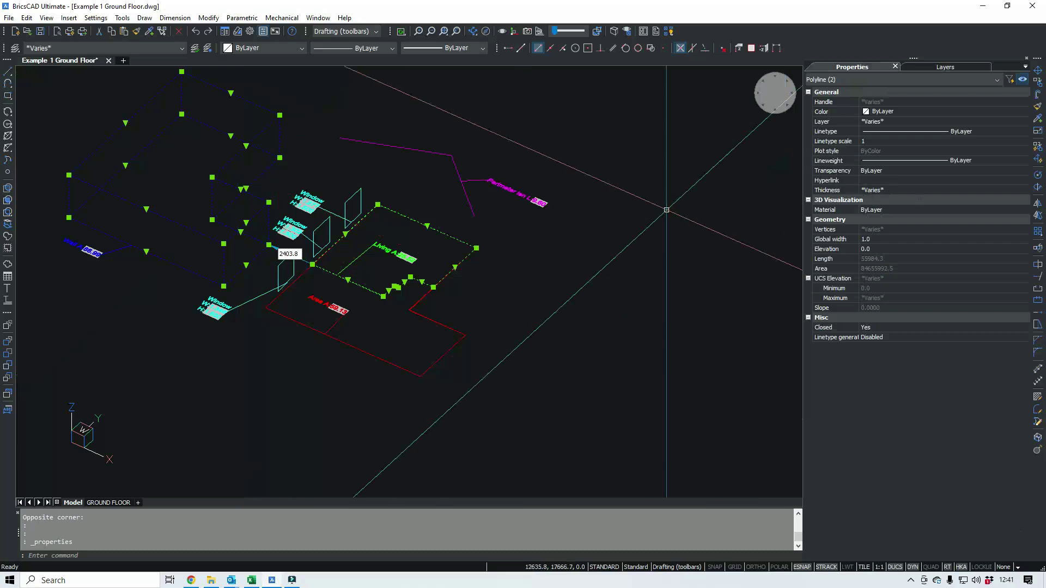